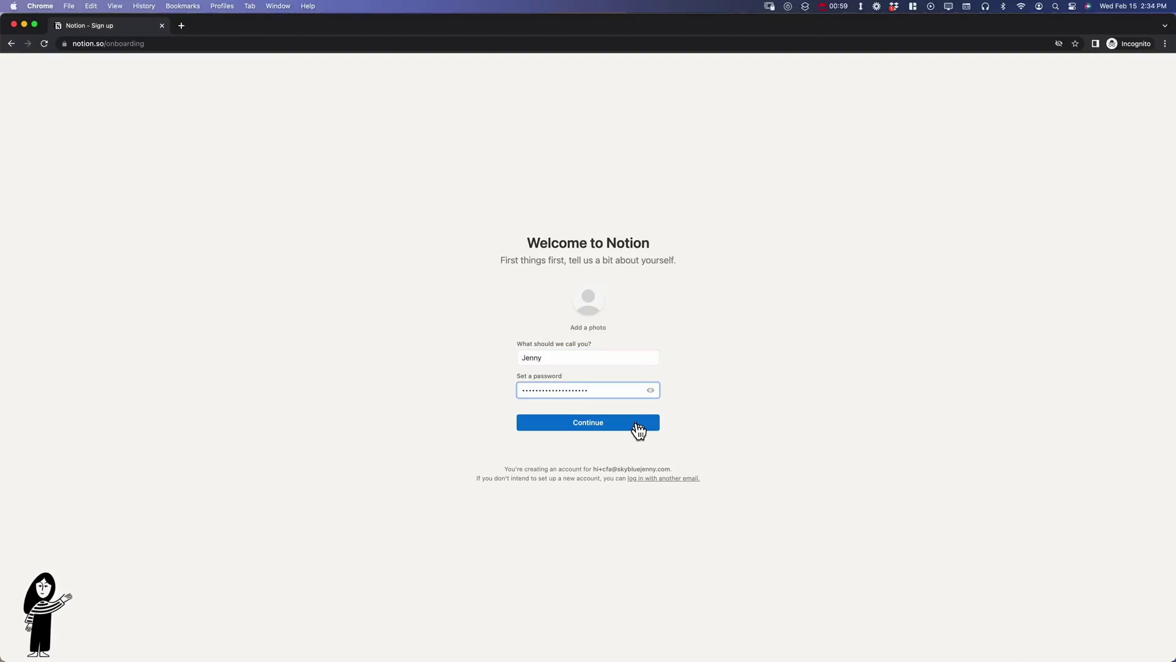
- Continue past the welcome form and arrive at the Getting Started page
left_click(637, 433)
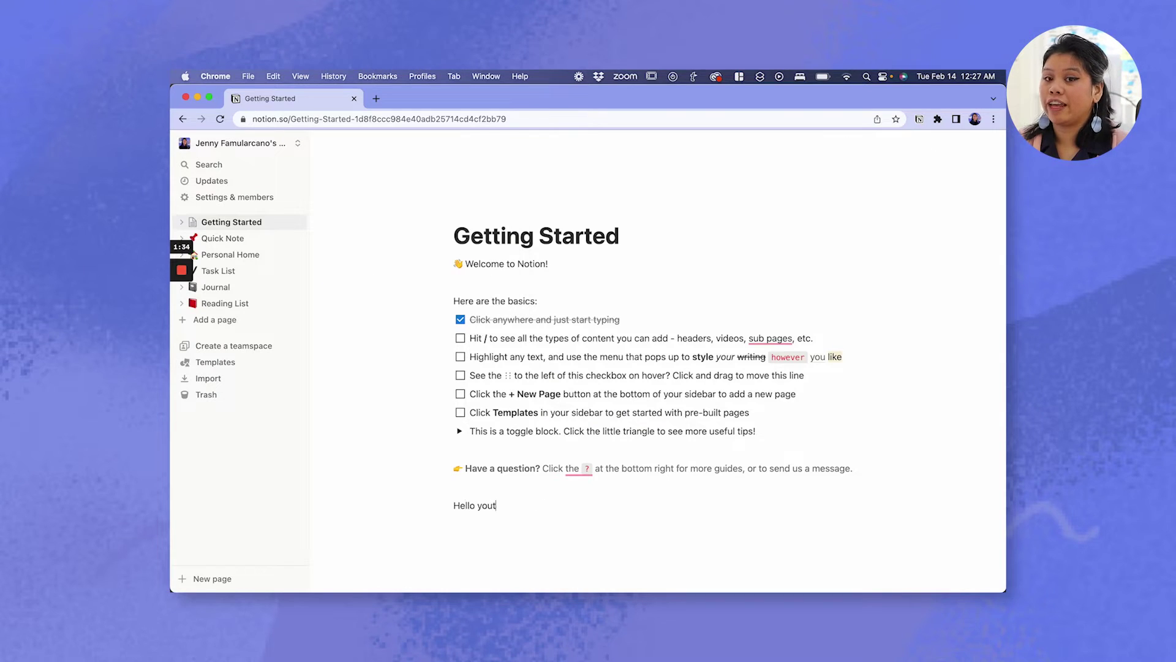
type("tube!")
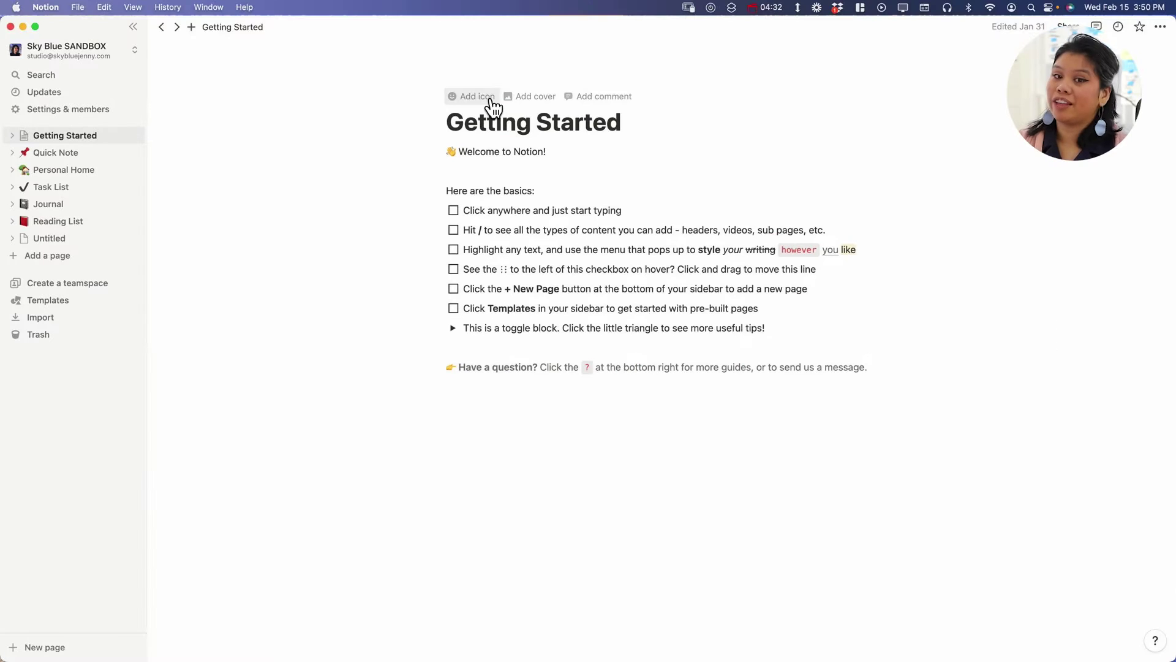
- Put the cursor on Getting Started's empty line, then go to the Quick Note page
left_click(551, 181)
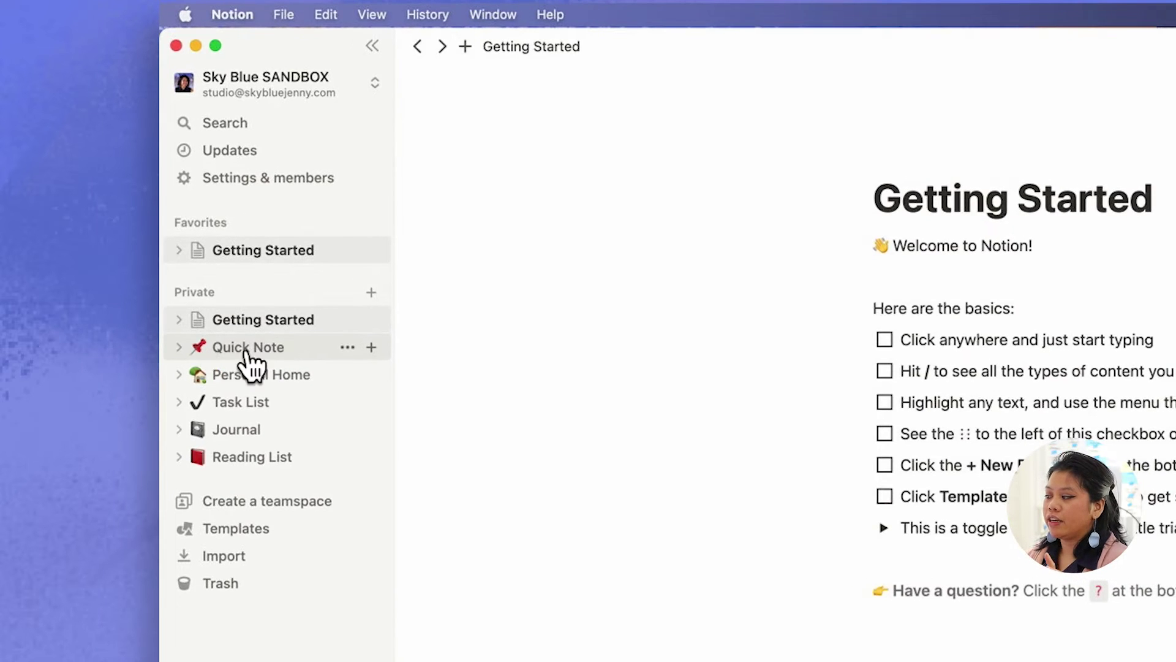
left_click(260, 351)
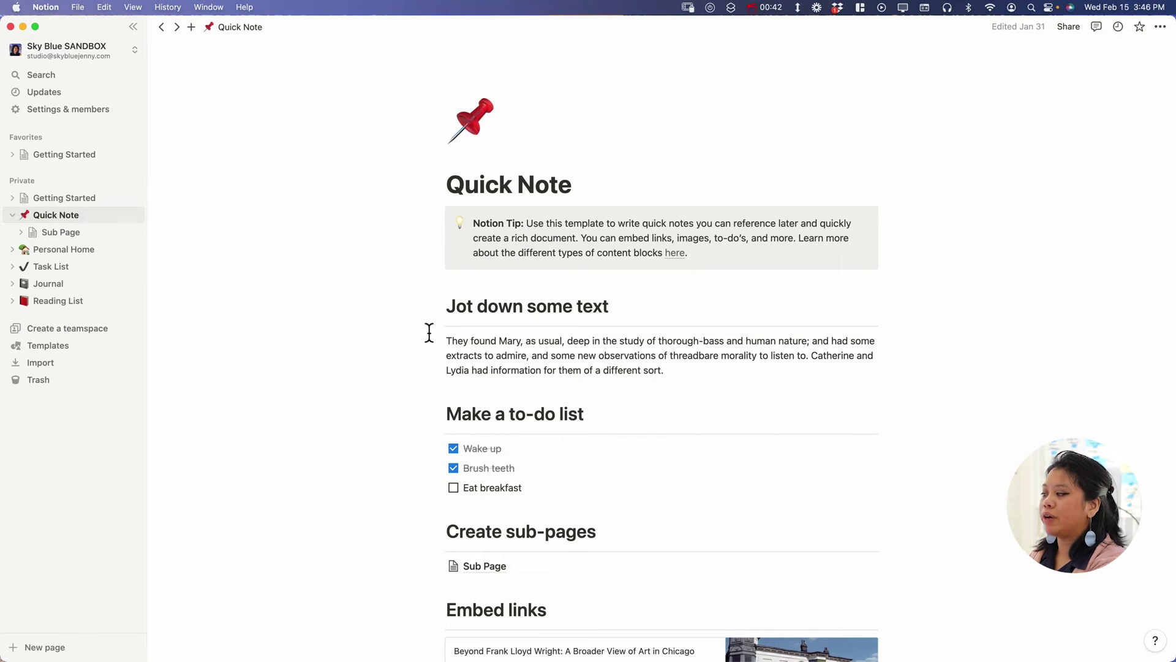
- Scroll down through the Quick Note page's contents
scroll(443, 334, "down", 5)
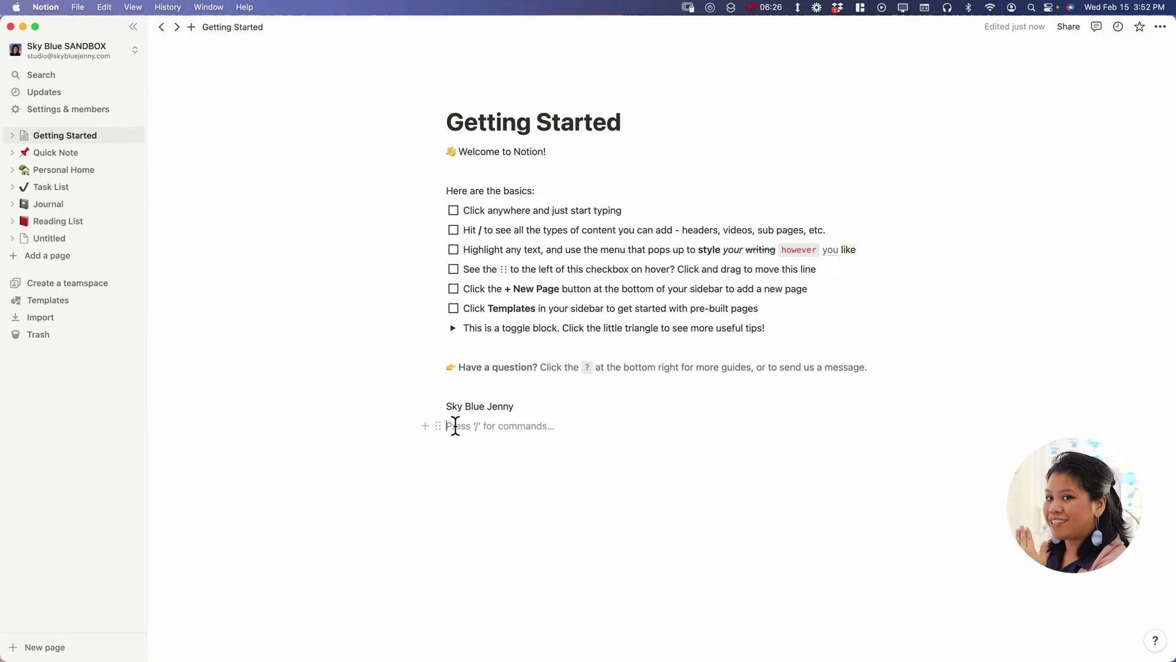
- Bring up the slash command menu on the new line and browse the block types
type("/")
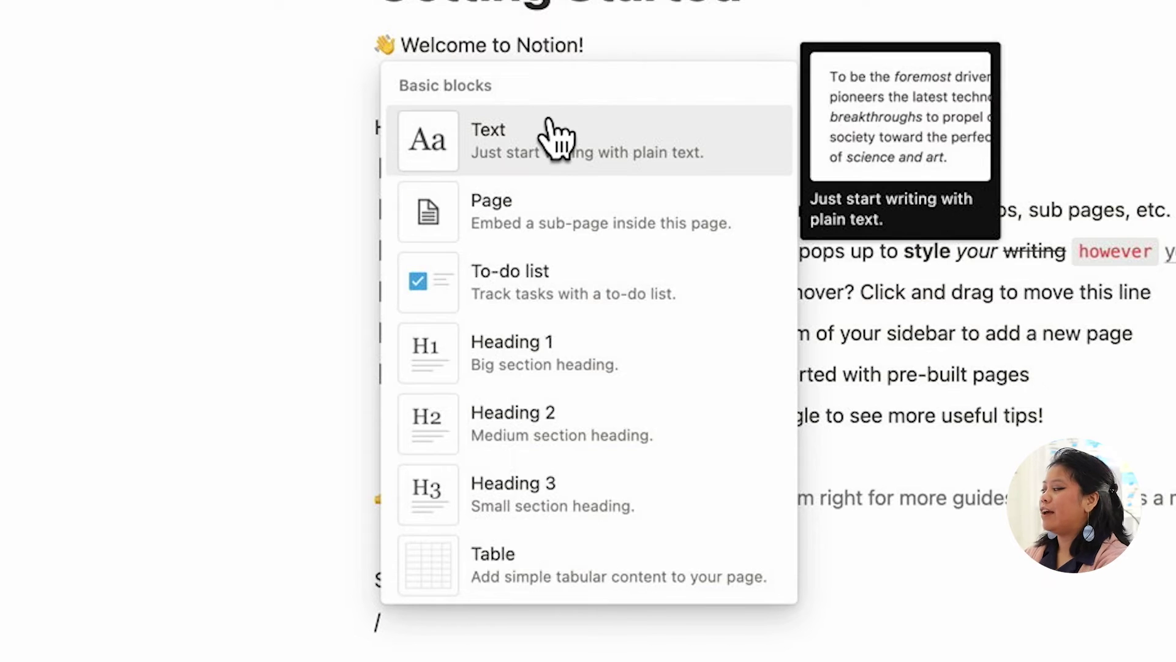
scroll(576, 278, "down", 12)
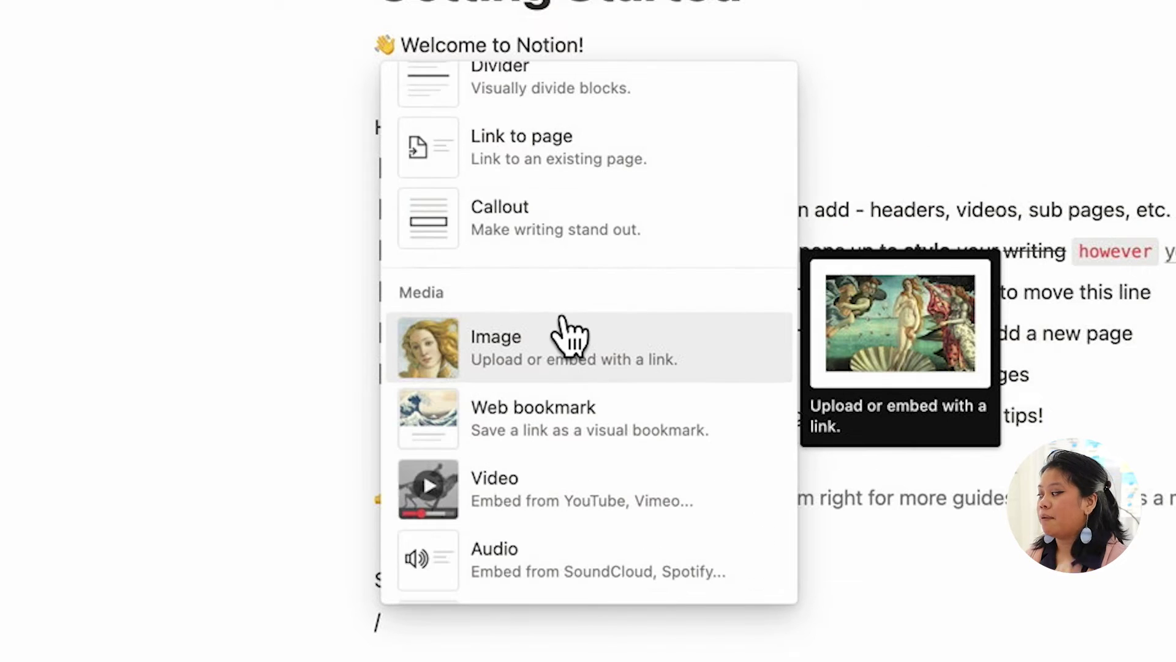
scroll(568, 384, "down", 4)
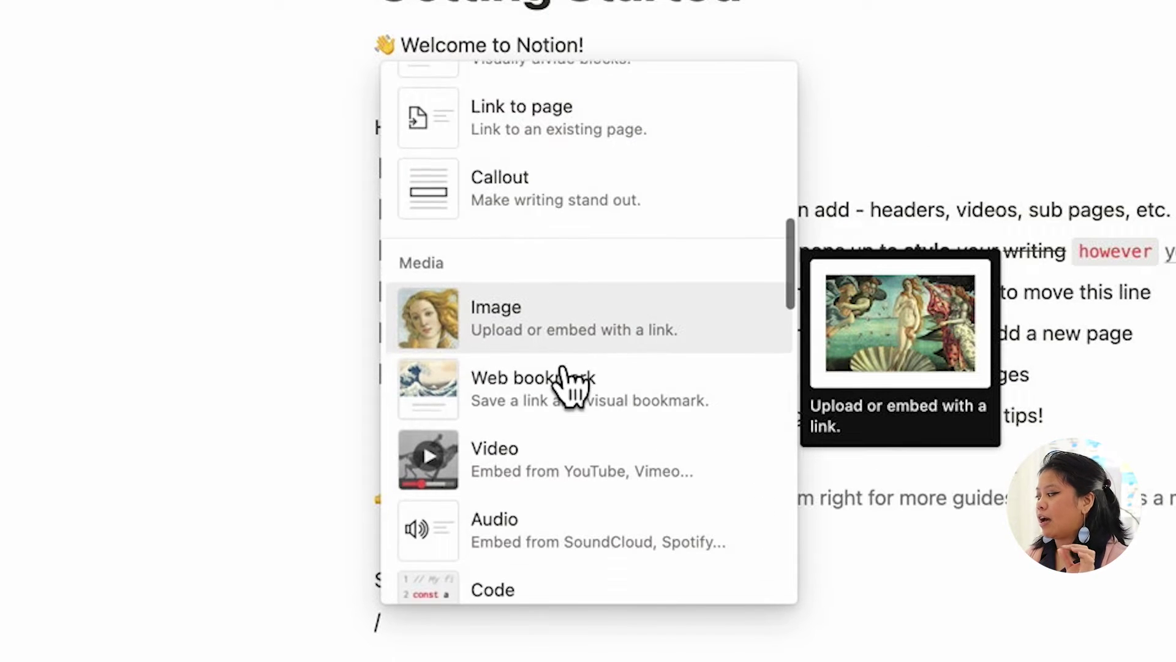
scroll(568, 411, "down", 10)
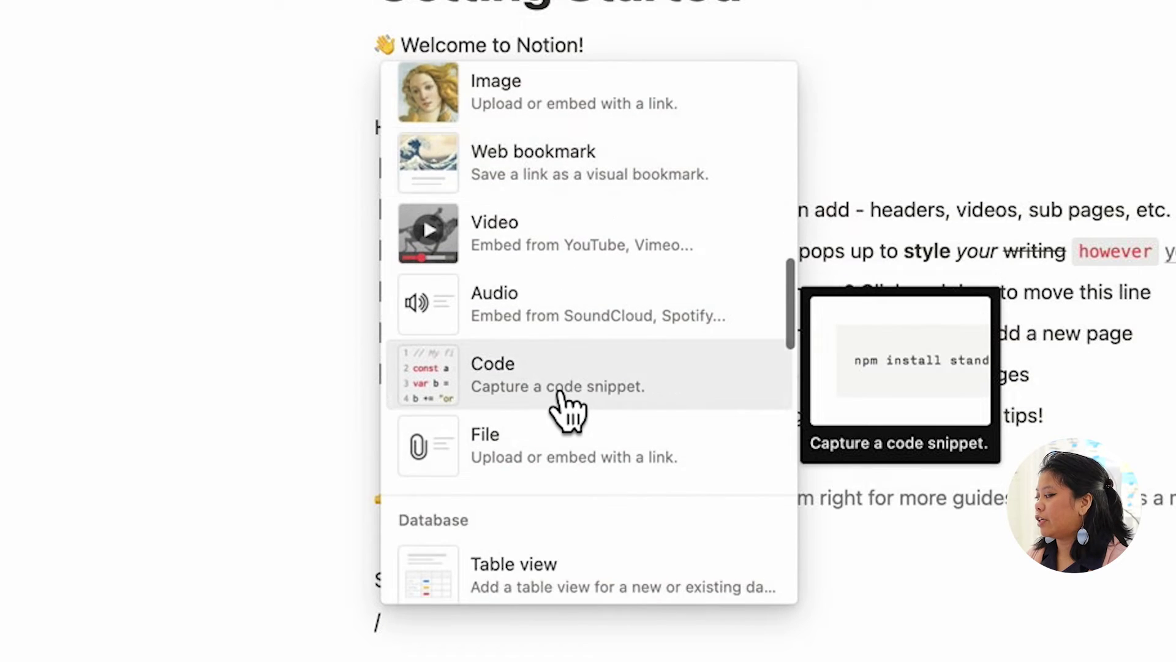
scroll(568, 411, "up", 3)
scroll(568, 411, "down", 12)
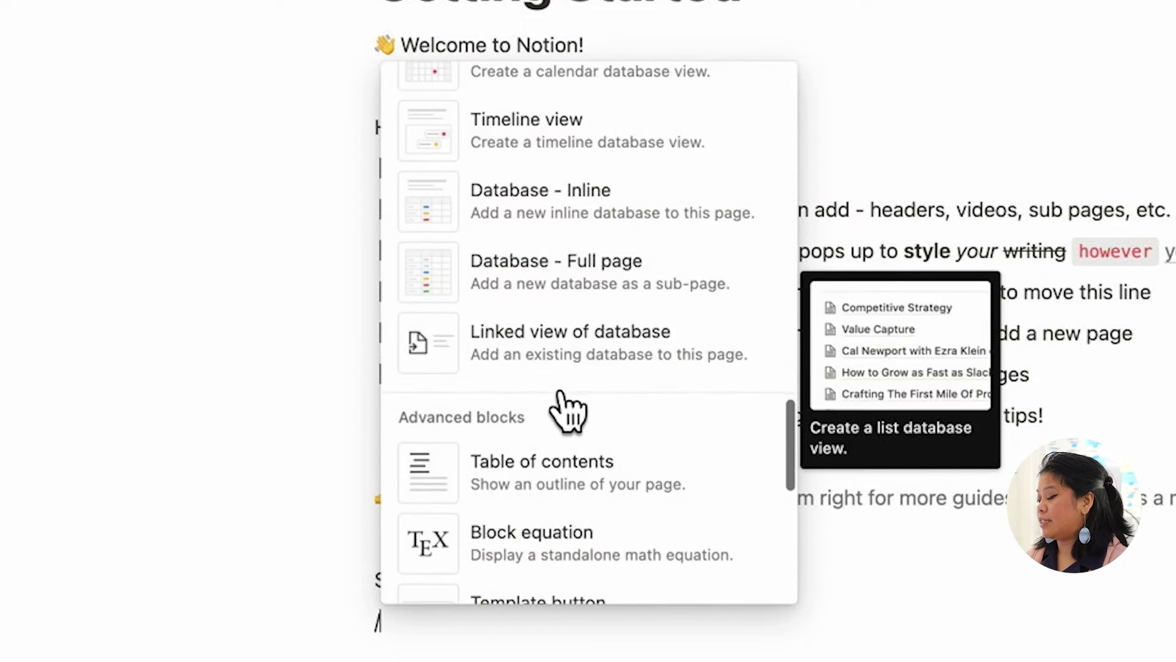
scroll(561, 404, "up", 20)
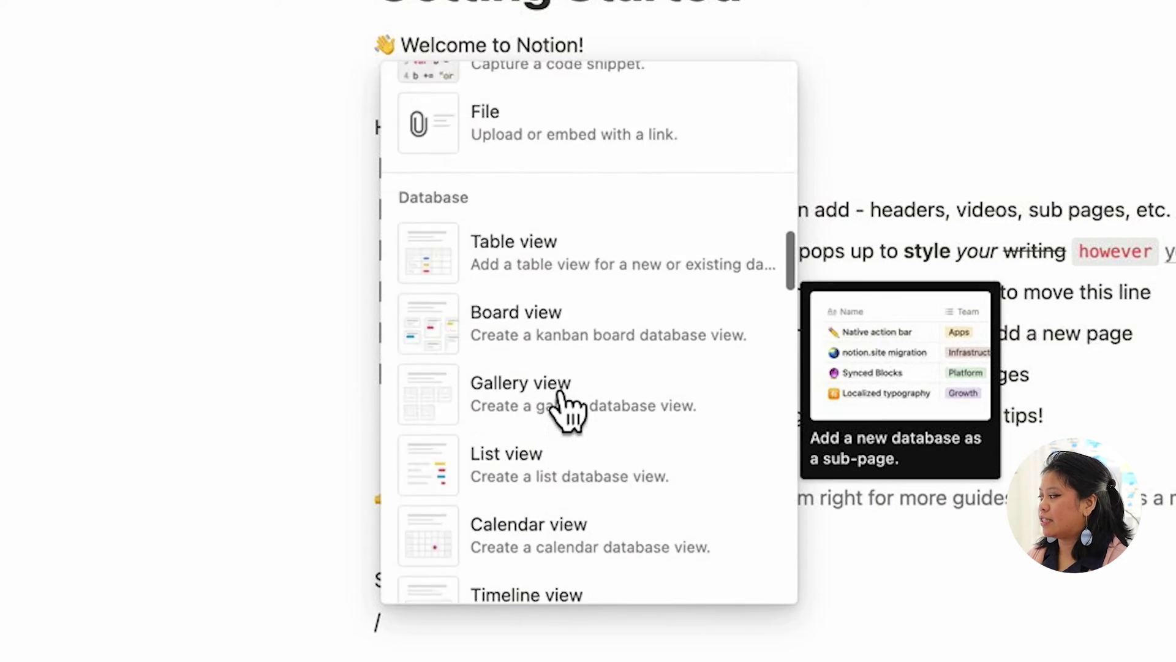
scroll(567, 410, "down", 5)
scroll(566, 409, "up", 1)
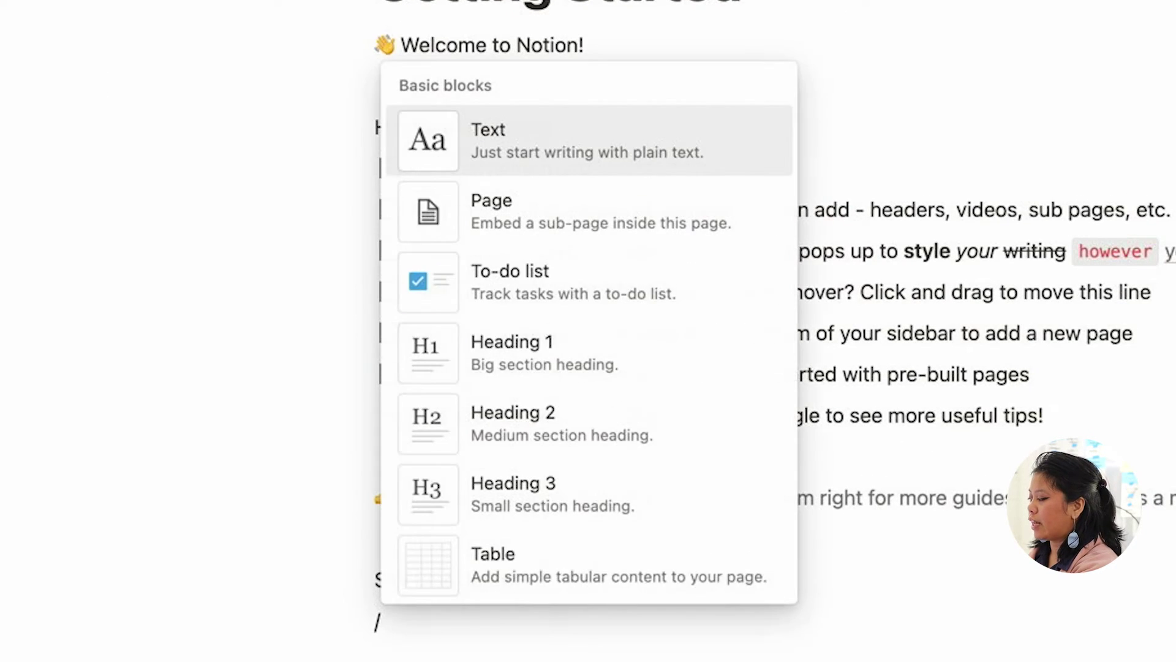
- Insert an uploaded PNG illustration as an Image block, placed as a column left of the name
type("image")
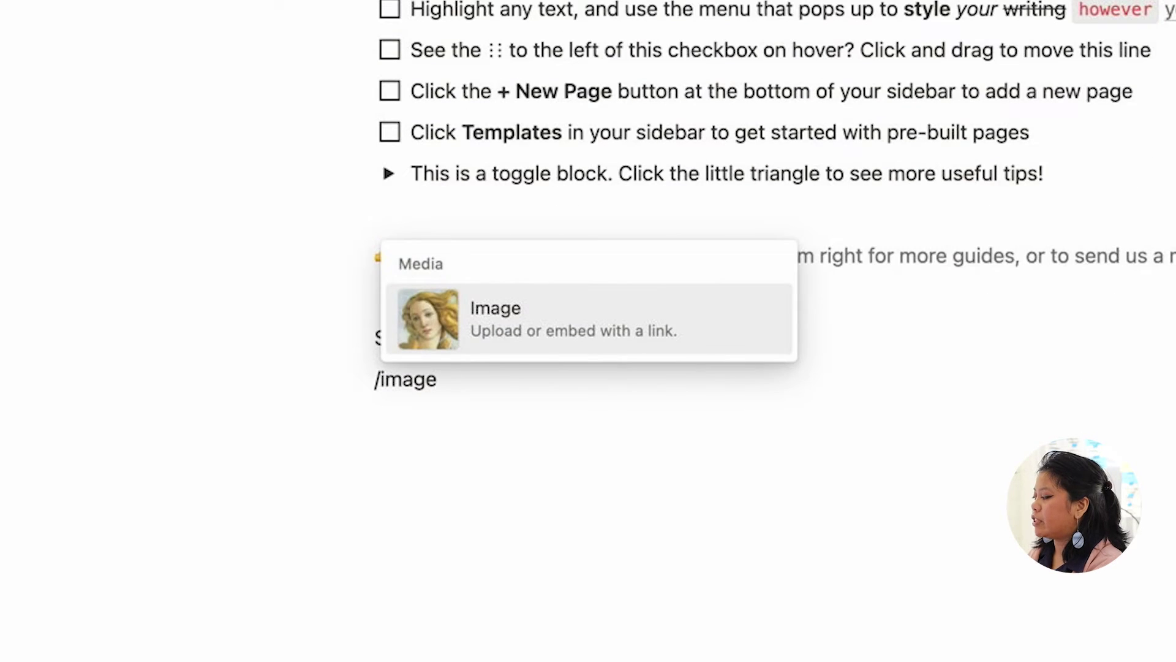
left_click(499, 325)
left_click(435, 312)
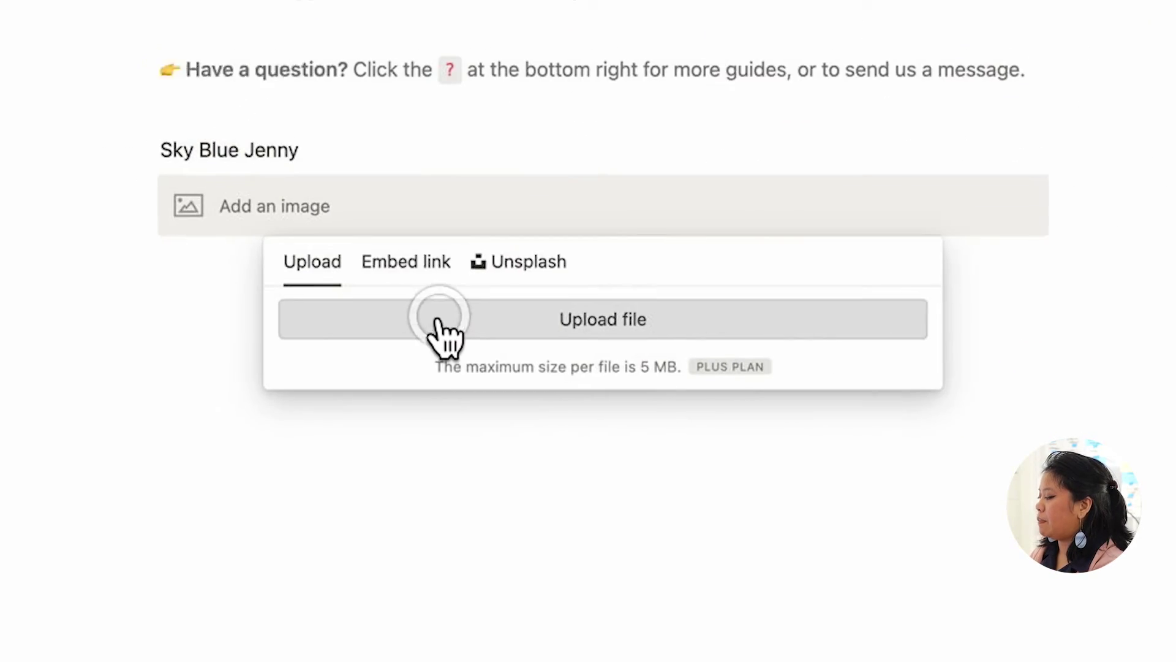
double_click(423, 238)
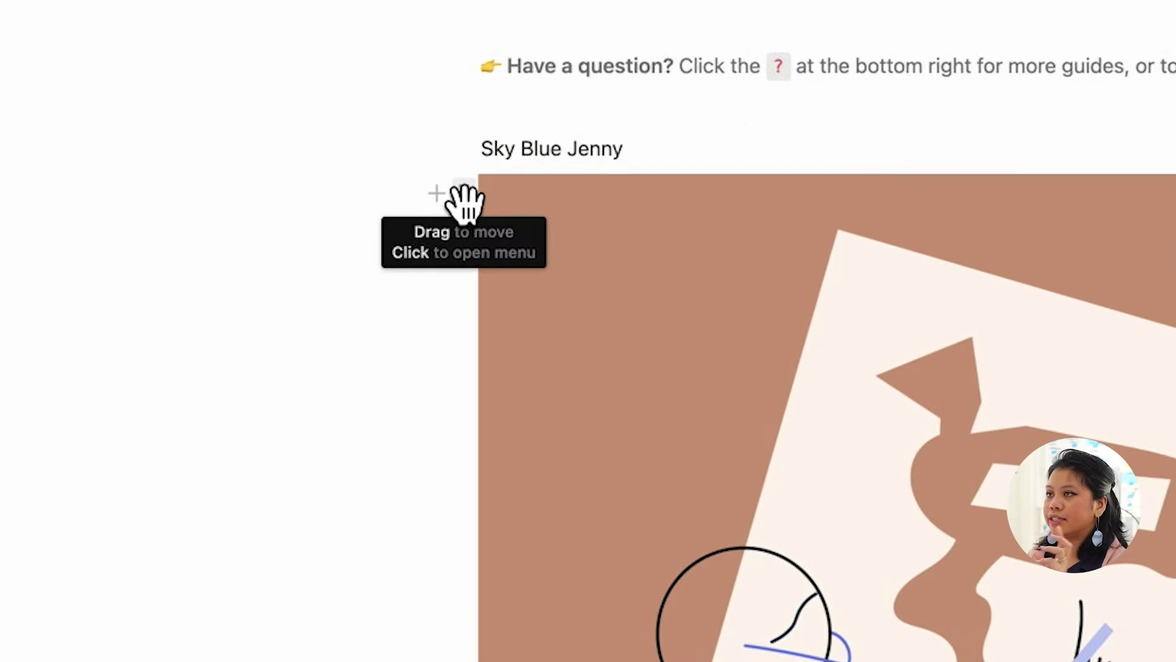
left_click_drag(466, 202, 449, 158)
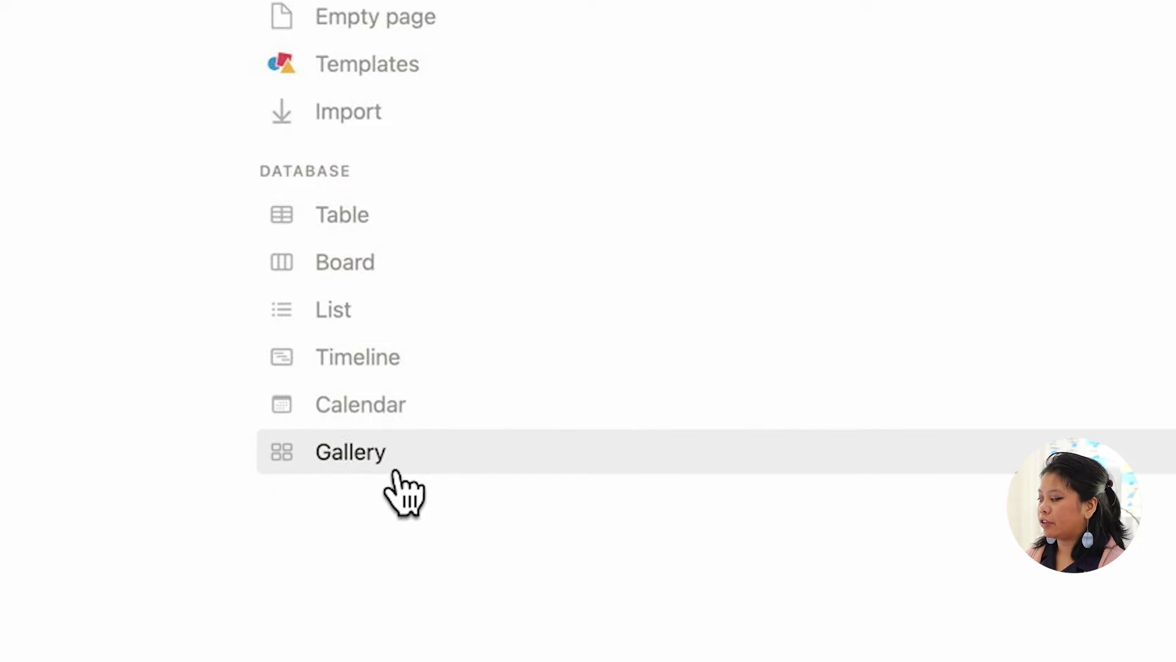
- Create a new table database with rows Item 1, Item 2 and Item 3, then show View options
left_click(362, 215)
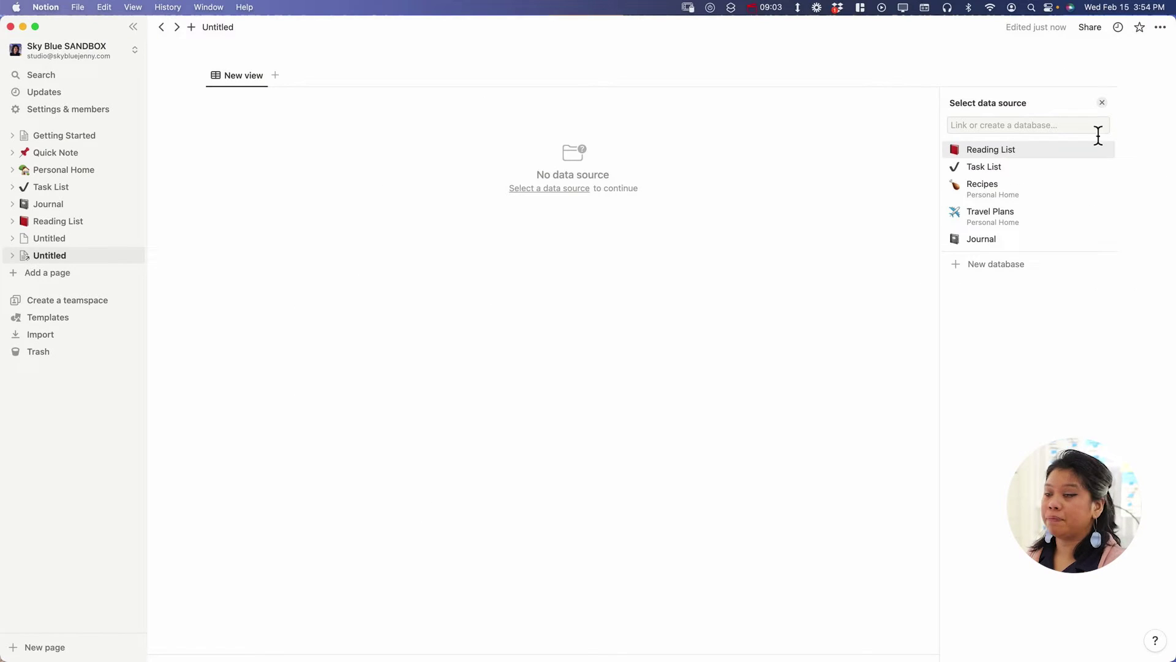
left_click(757, 469)
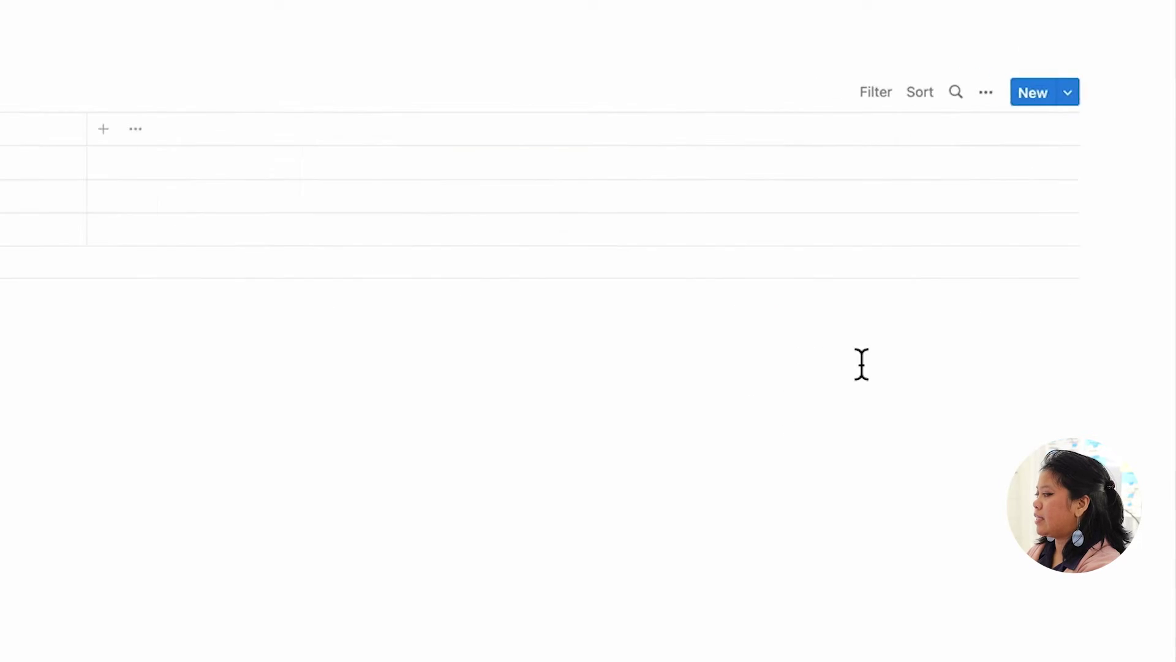
left_click(294, 145)
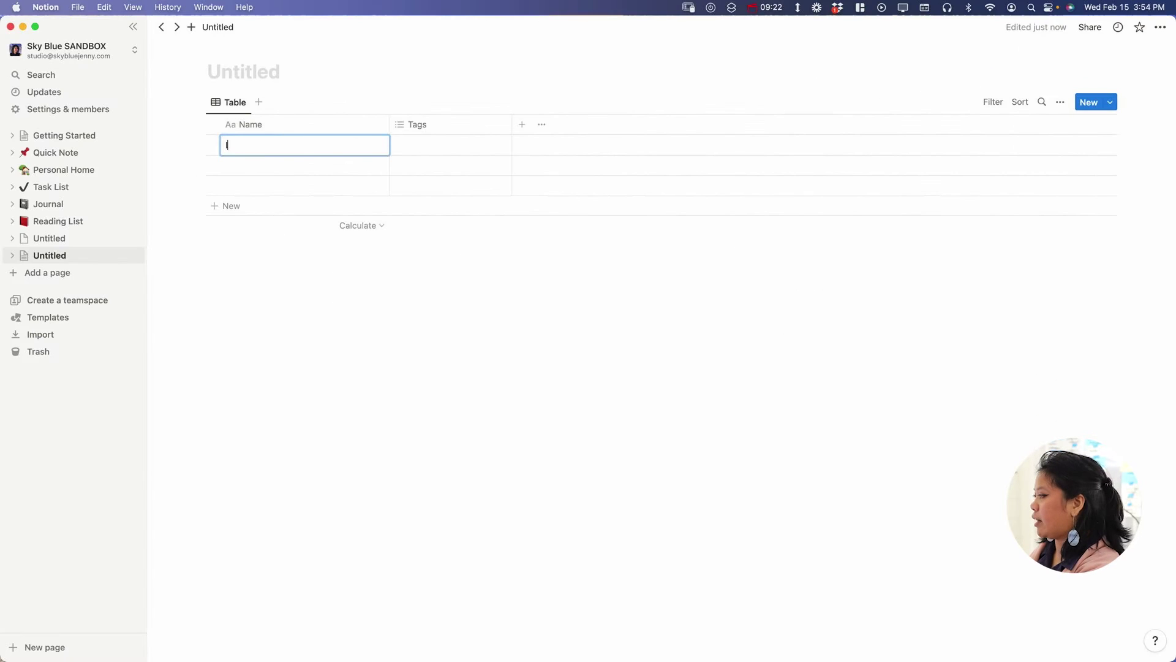
type("Item 1")
key("Return")
type("Item")
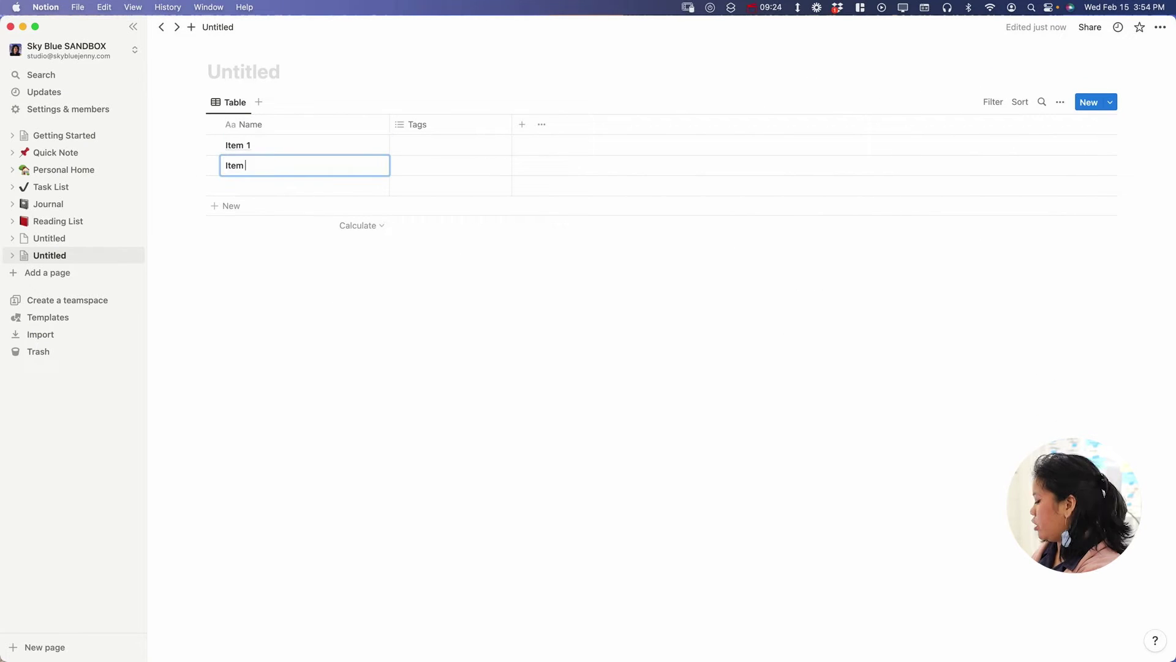
key("Return")
type("Item 3")
left_click(1059, 102)
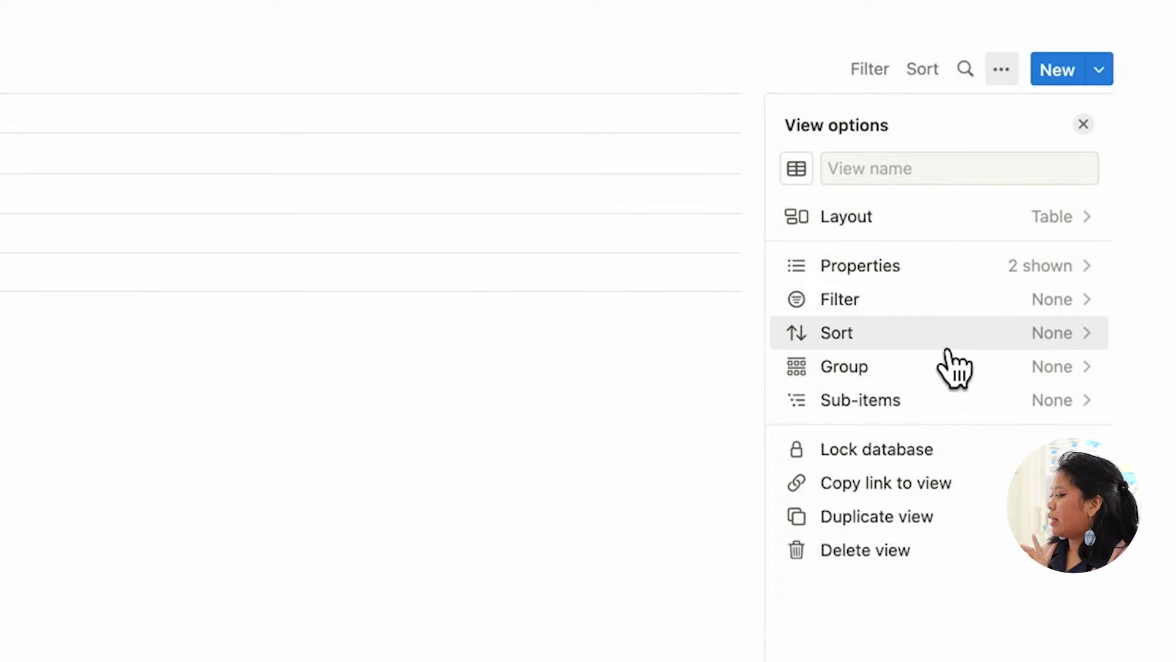
- Show the Layout choices: Table, Board, Timeline, Calendar, List and Gallery
left_click(944, 218)
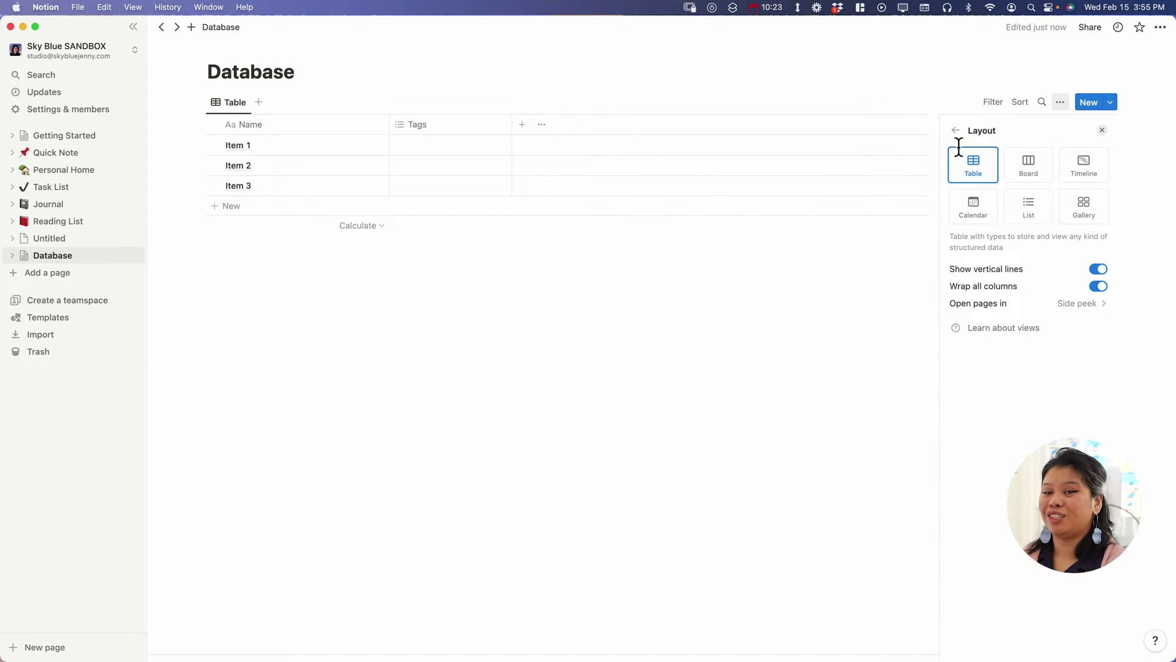
- Switch the database to Board layout and give Item 1 a new In Progress tag
left_click(1017, 184)
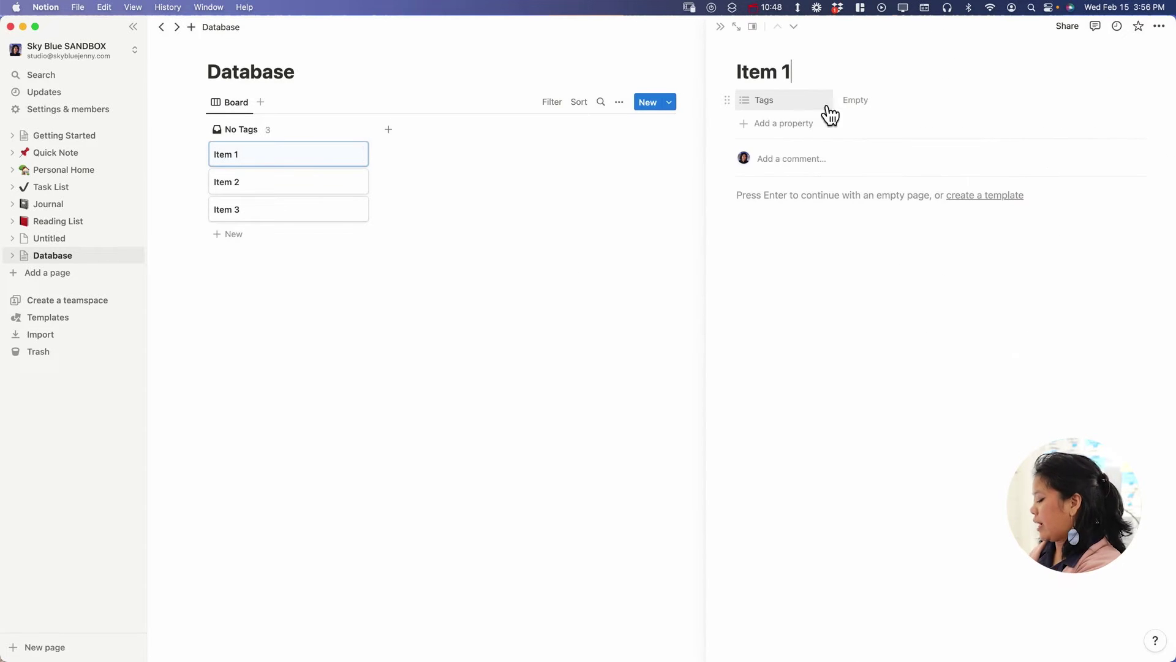
left_click(856, 100)
type("In Pro")
type("gress")
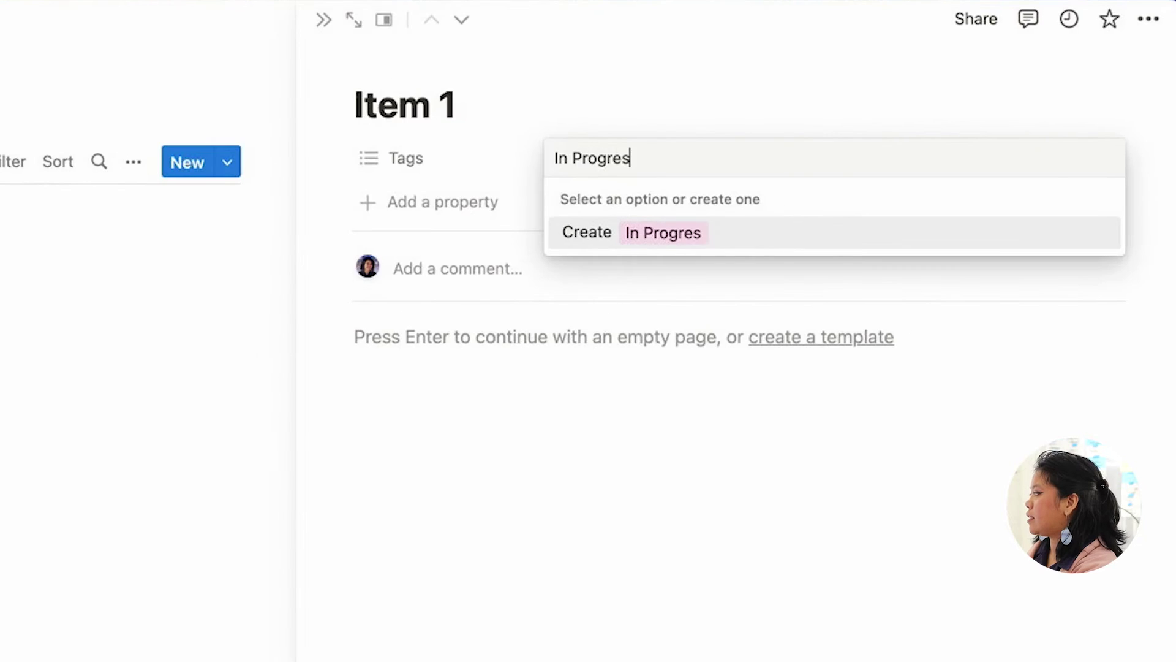
key("Return")
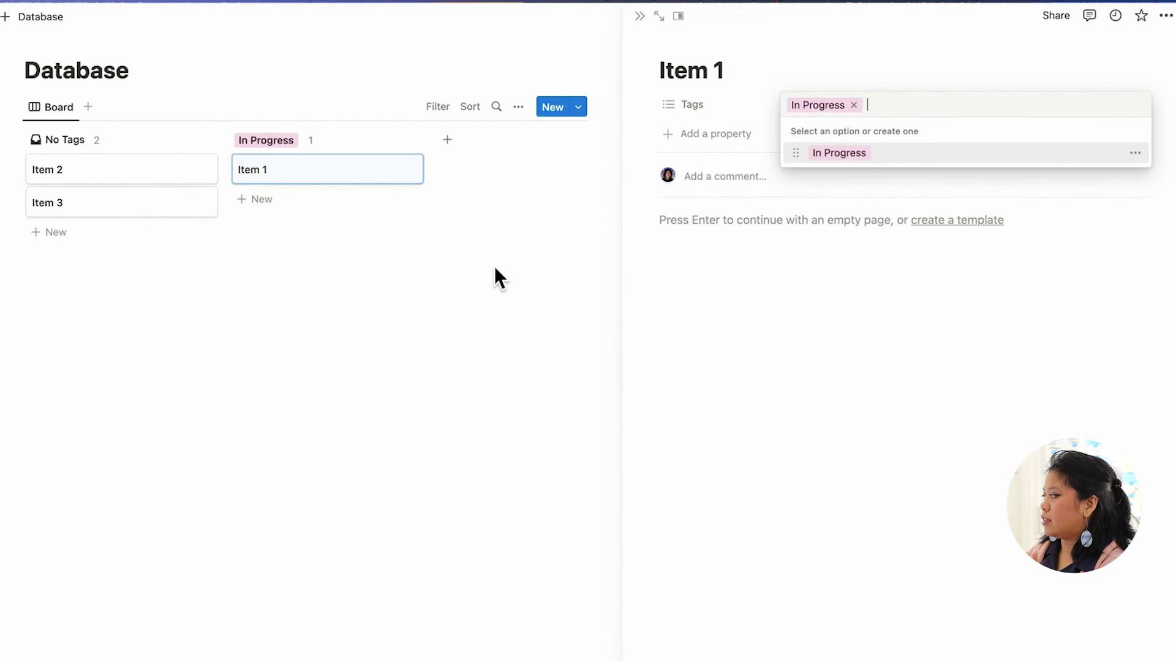
left_click(426, 281)
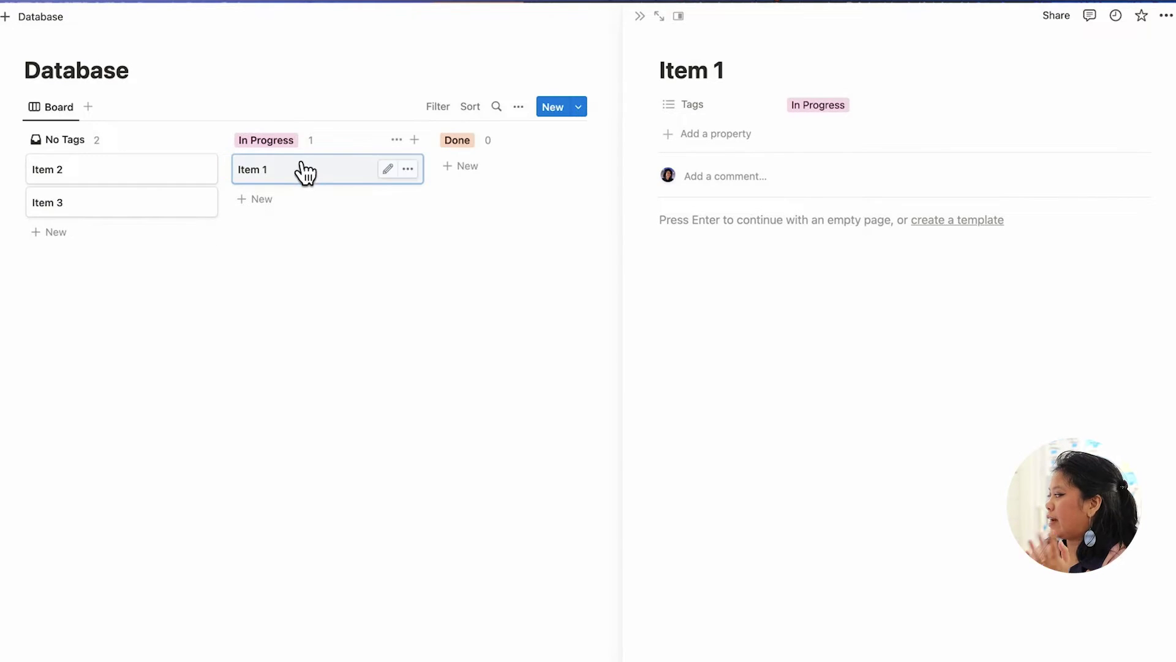
- Move the Item 1 card into the Done column
left_click(896, 109)
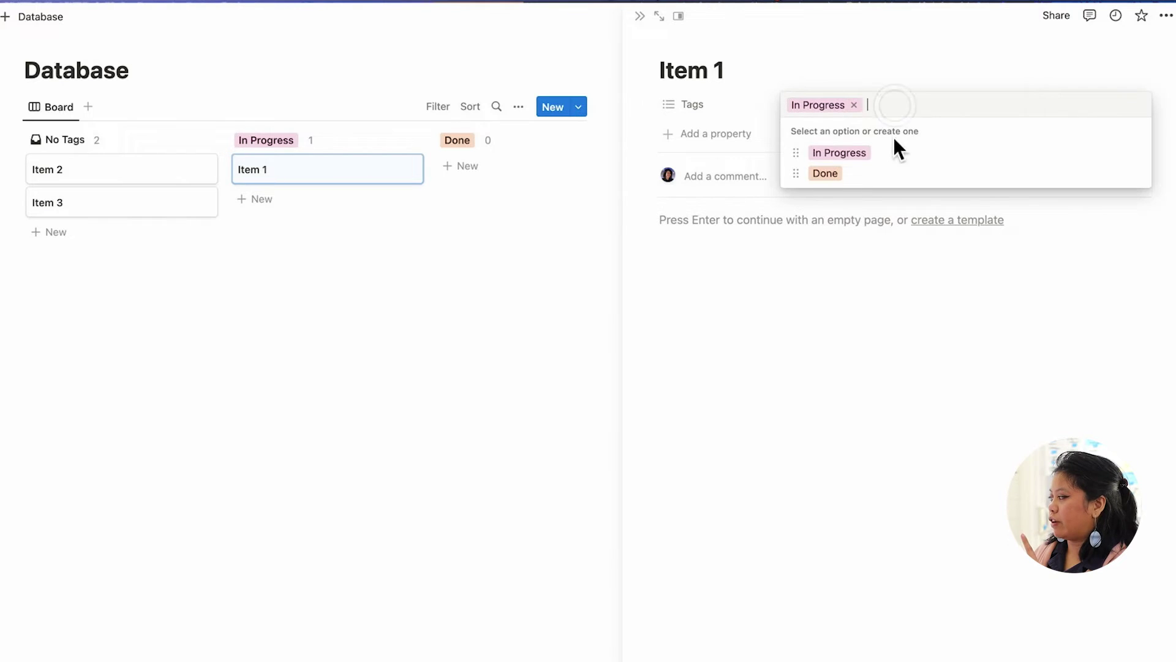
left_click(572, 221)
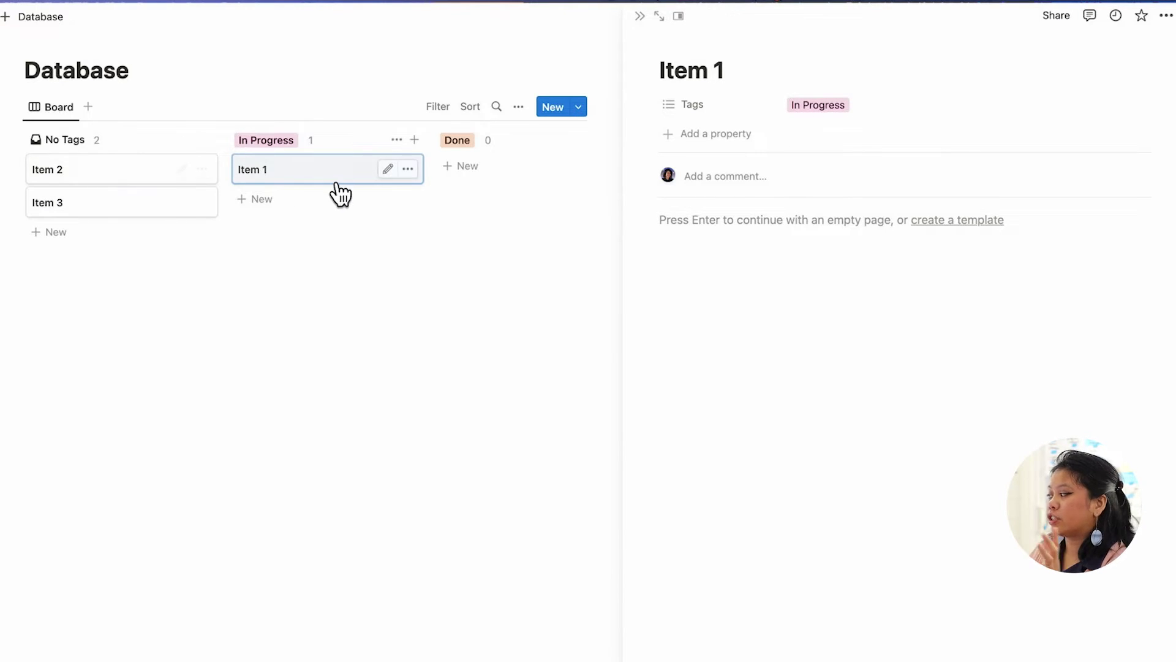
left_click_drag(336, 180, 499, 166)
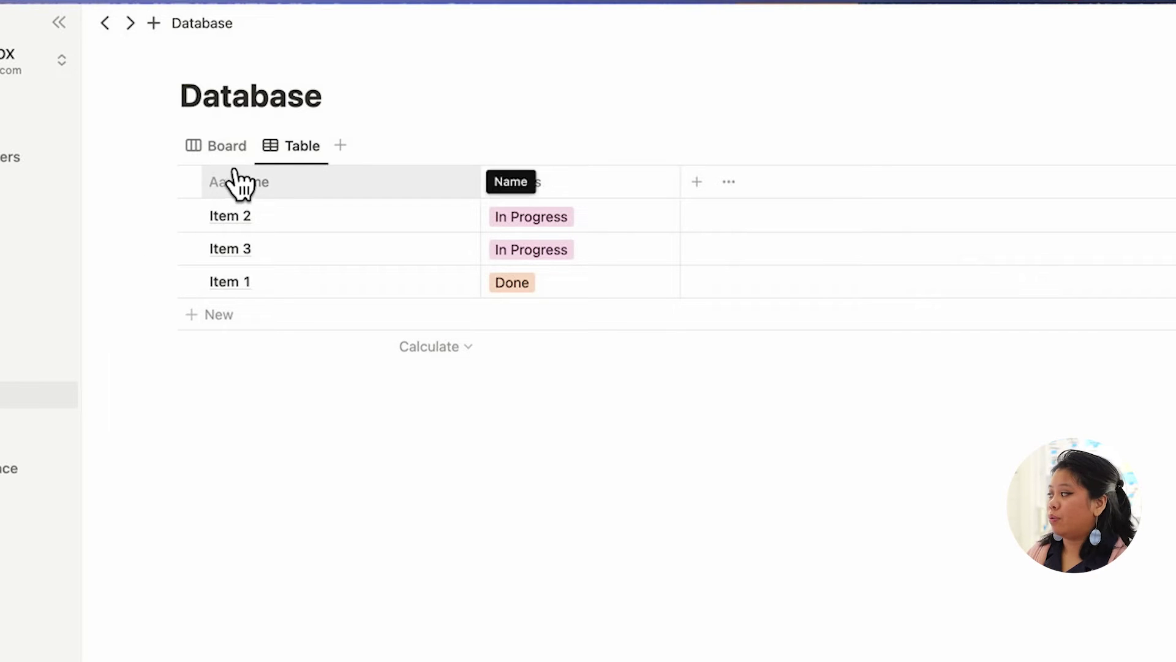
- Return to the Board view and move Item 2 back into the No Tags column
left_click(214, 150)
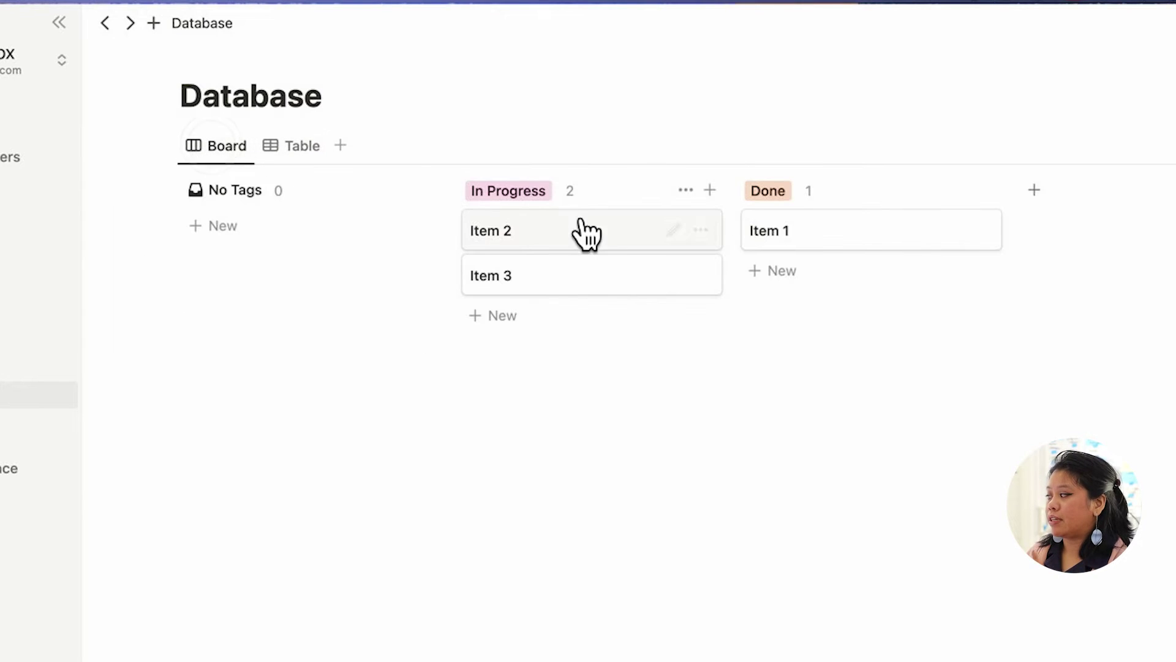
left_click_drag(582, 230, 365, 228)
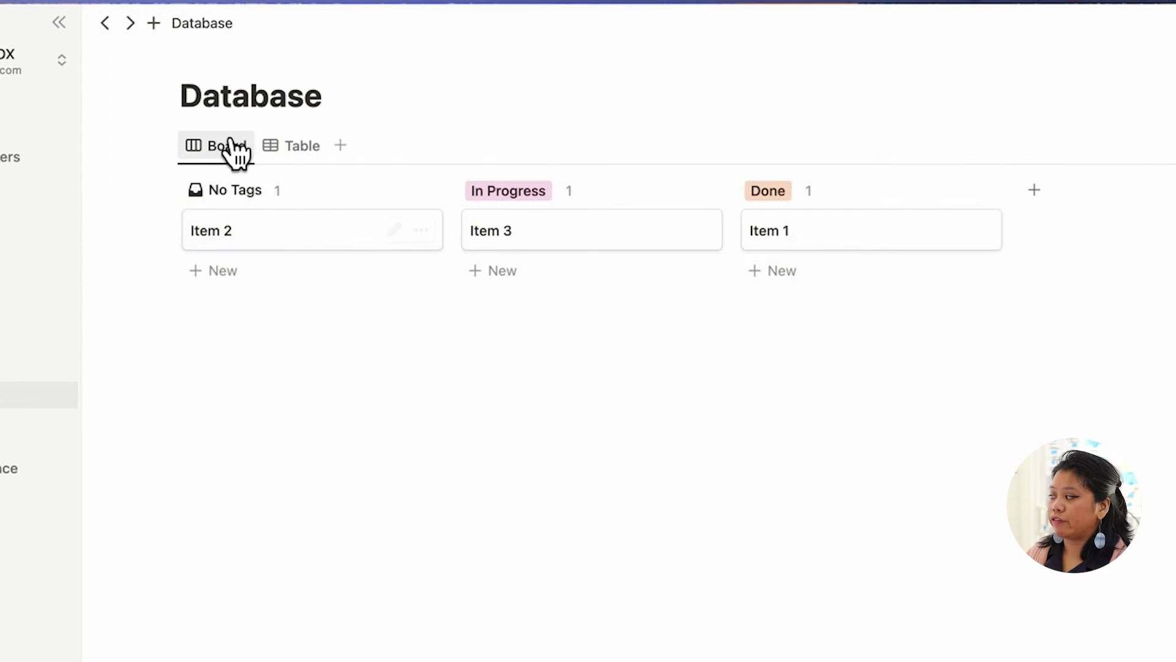
- Change the Board view to Timeline and stretch Item 1 to span February 16–24
left_click(271, 147)
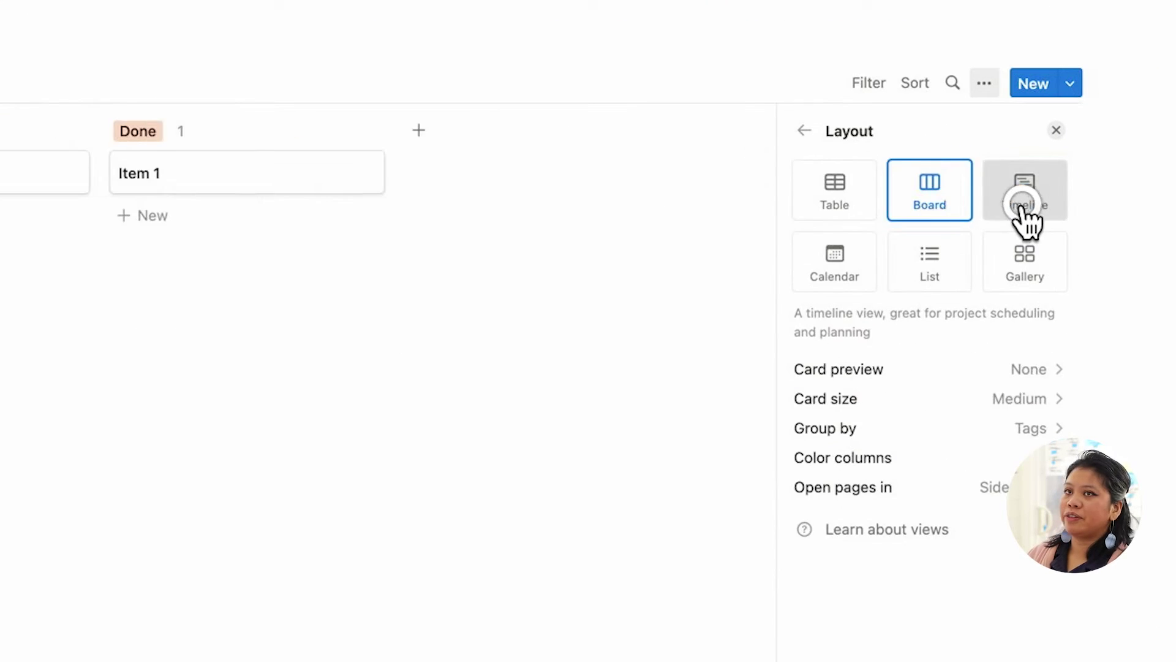
left_click(1024, 202)
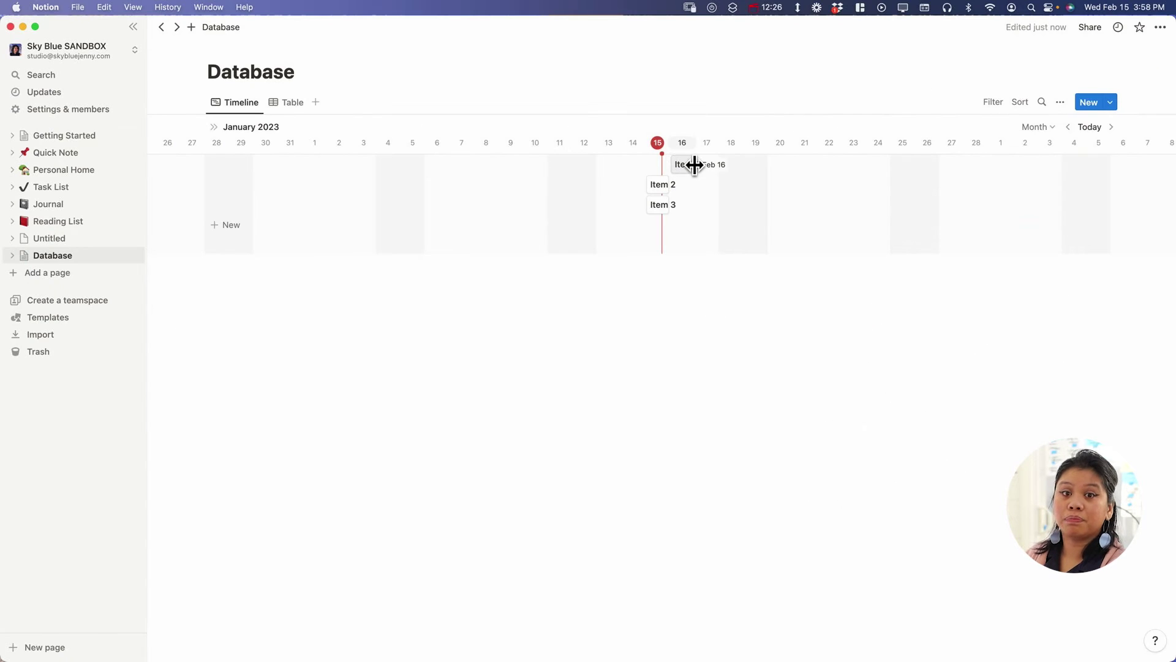
left_click_drag(695, 164, 885, 165)
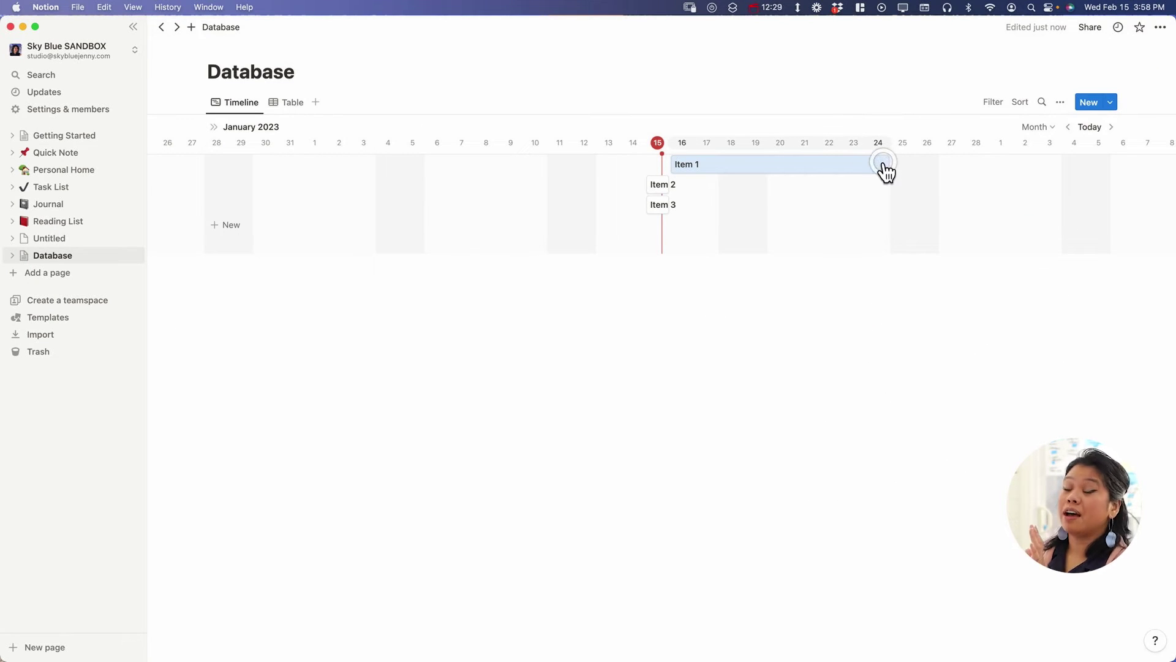
left_click(279, 105)
left_click(780, 166)
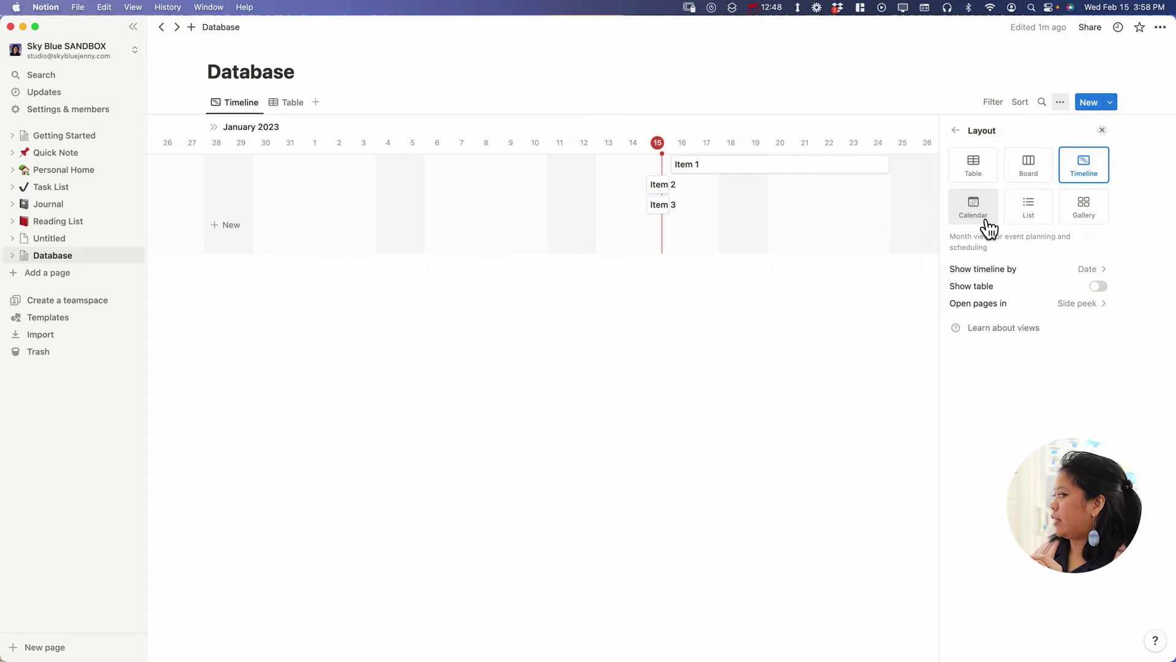
- Try the Calendar and then the List layout on the Database, then close the view options
left_click(987, 222)
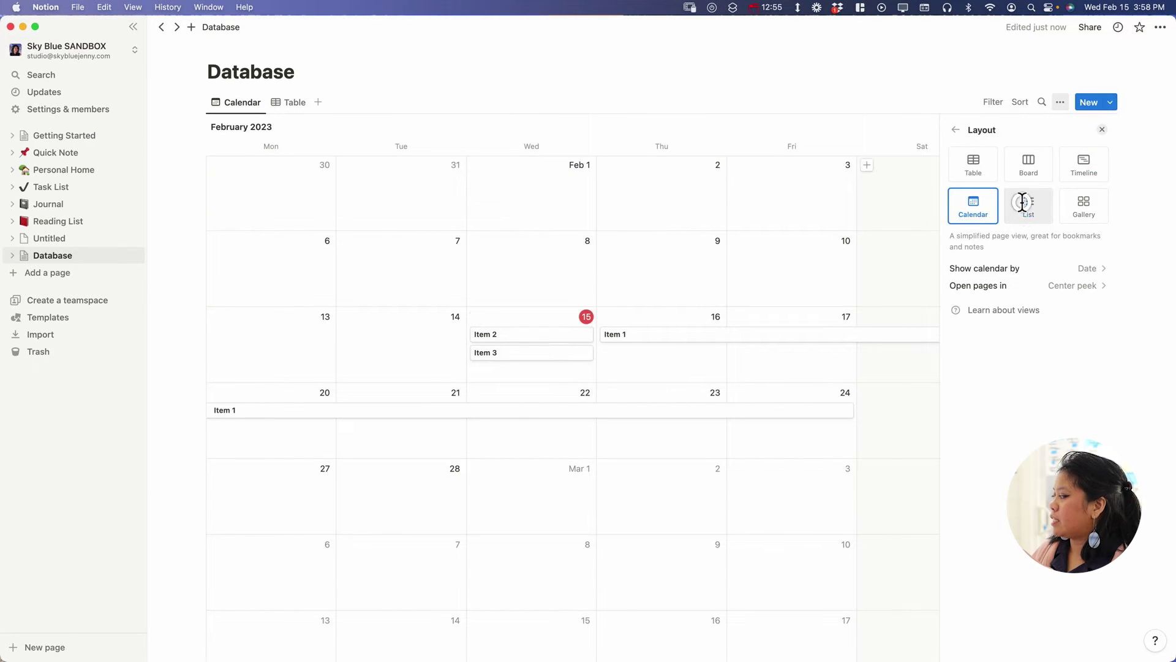
left_click(1022, 204)
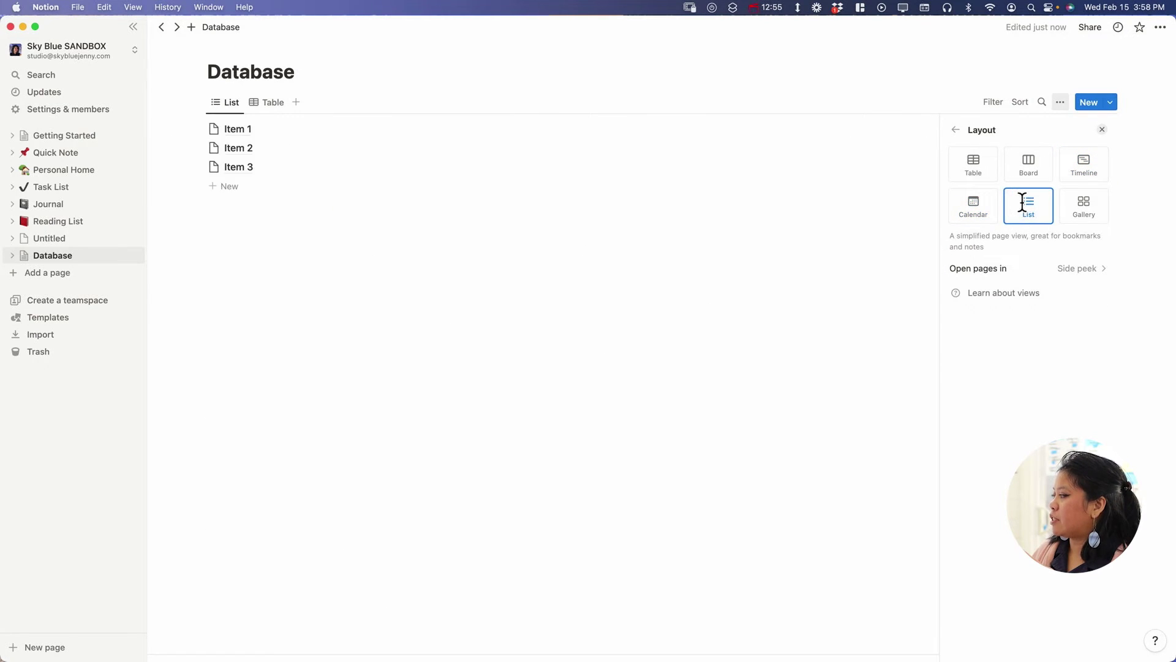
left_click(957, 130)
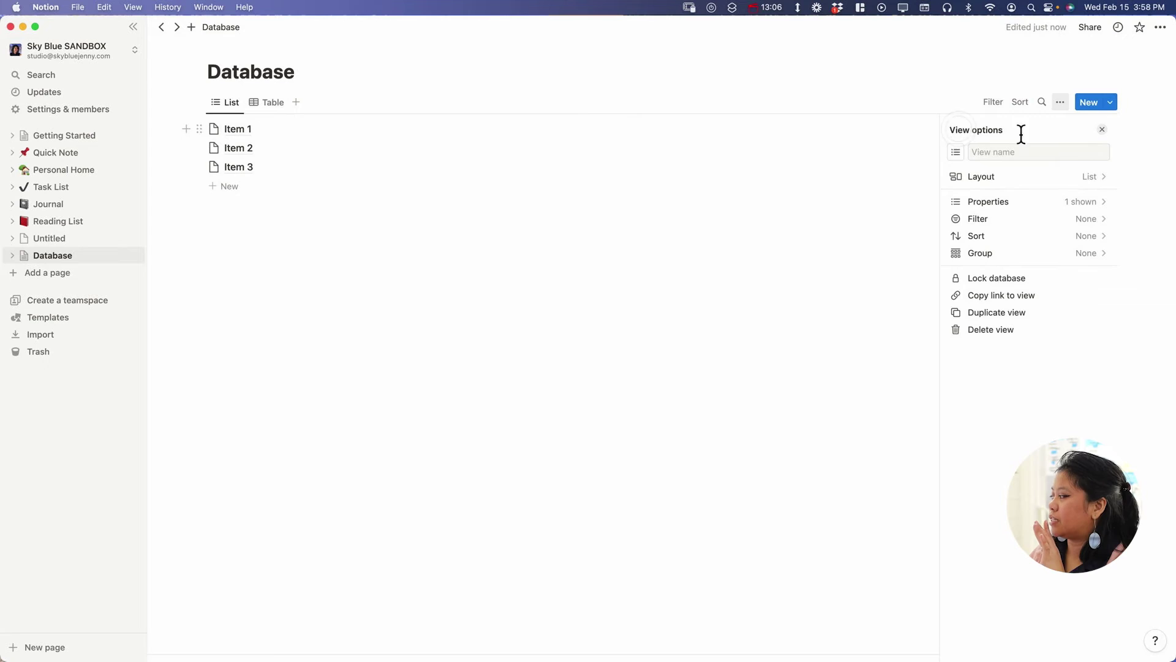
left_click(1102, 130)
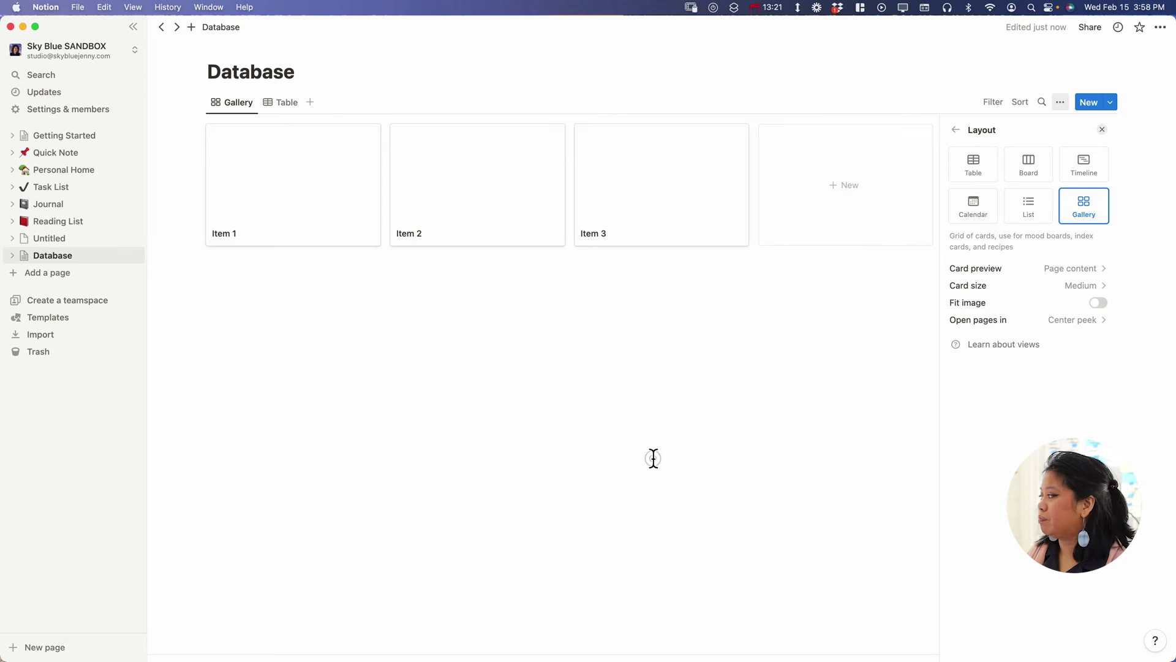
- Upload an illustration image into Item 1's page body
left_click(653, 458)
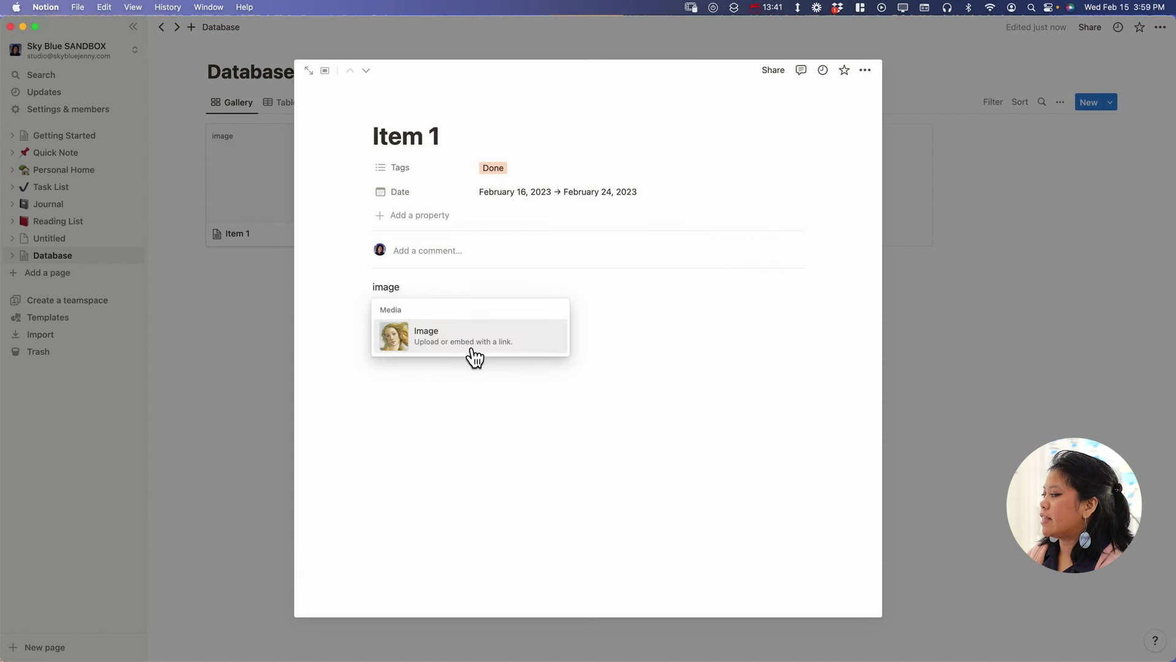
left_click(470, 346)
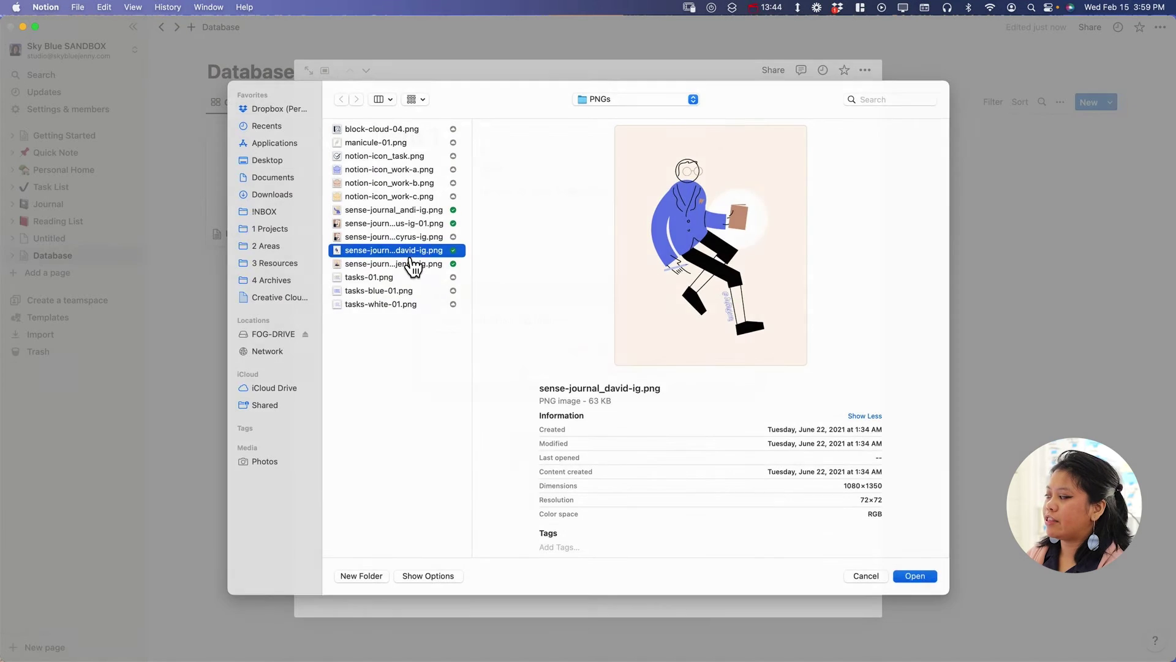
double_click(410, 262)
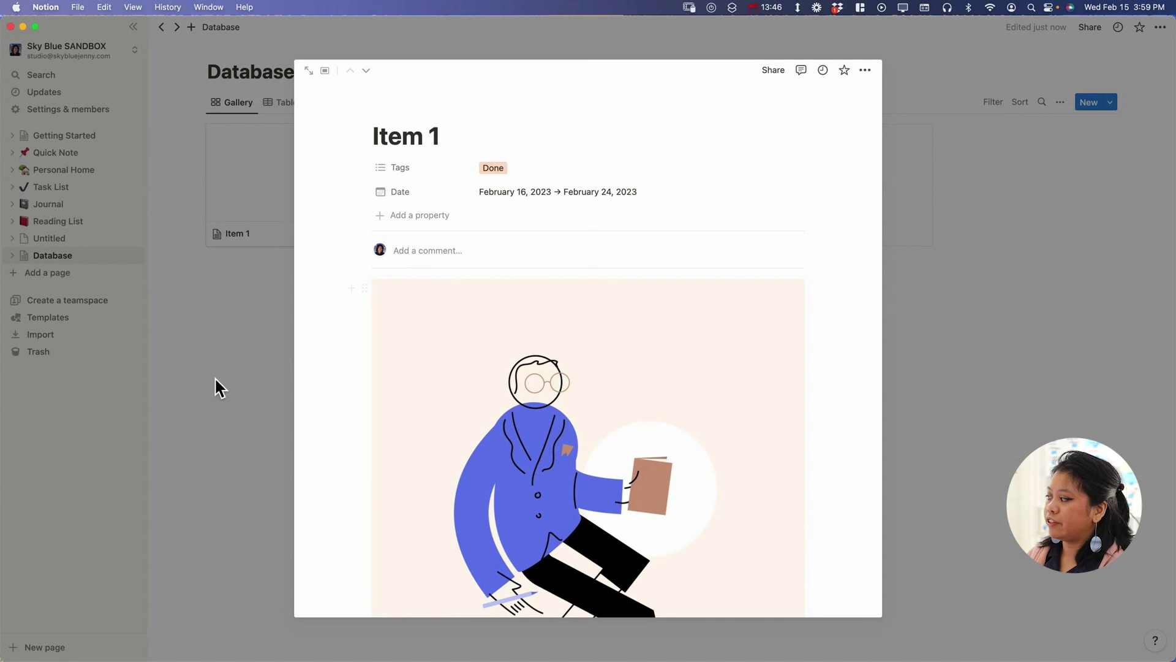
left_click(241, 381)
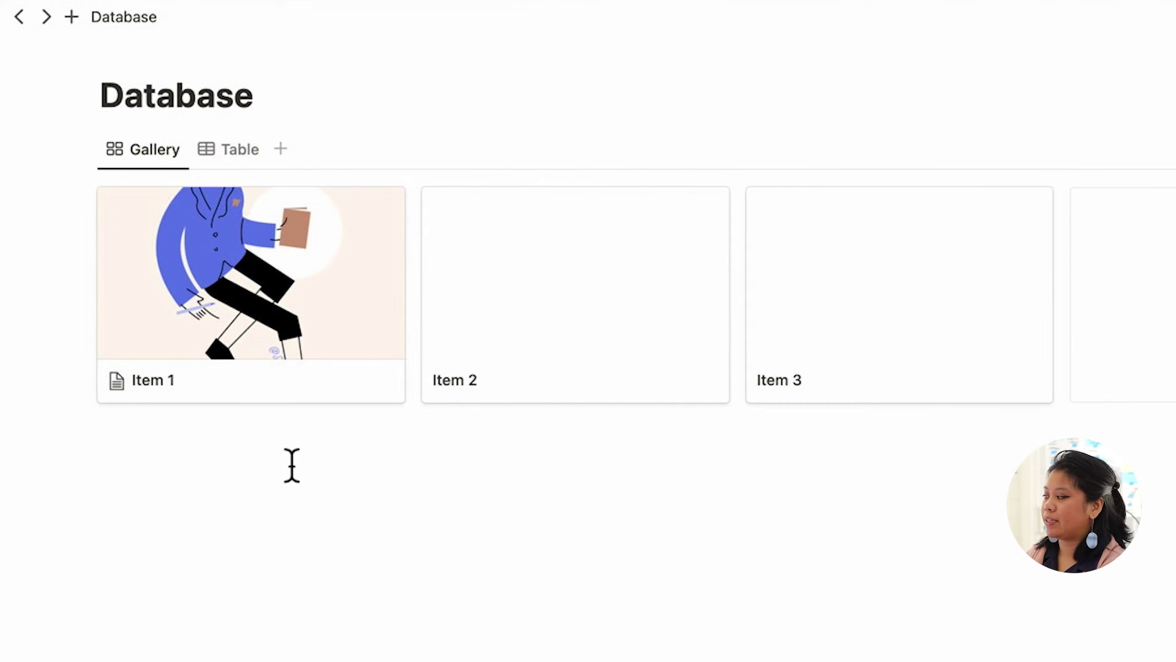
- Add a 'Content of Item 2' Heading 1 to Item 2's page
left_click(293, 359)
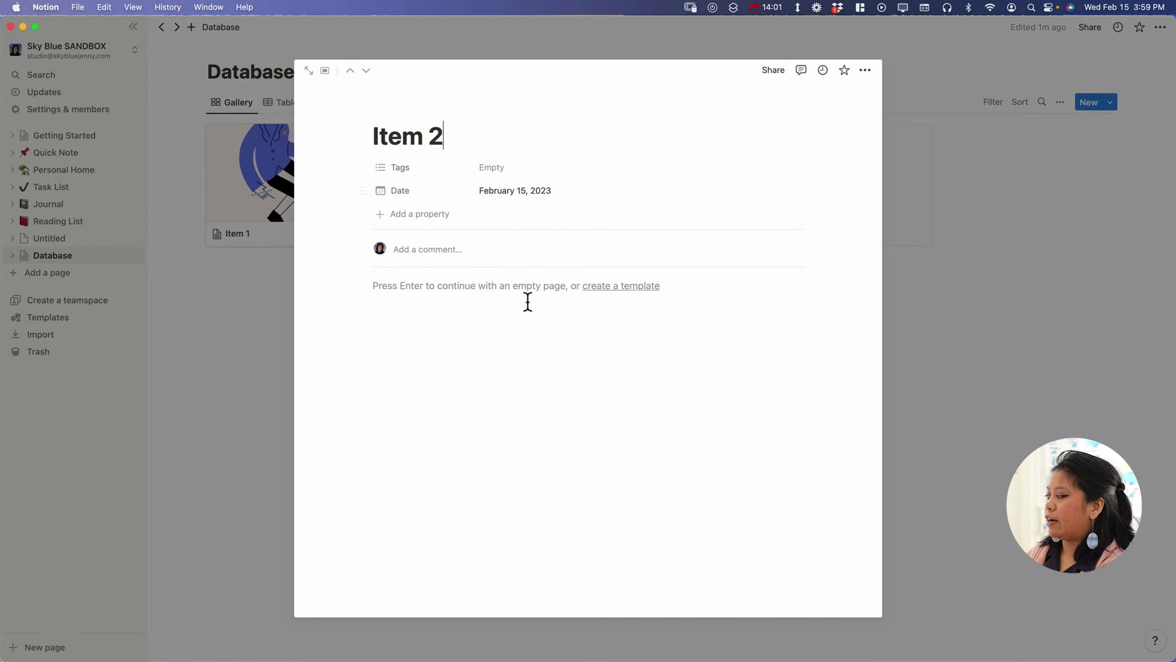
left_click(535, 352)
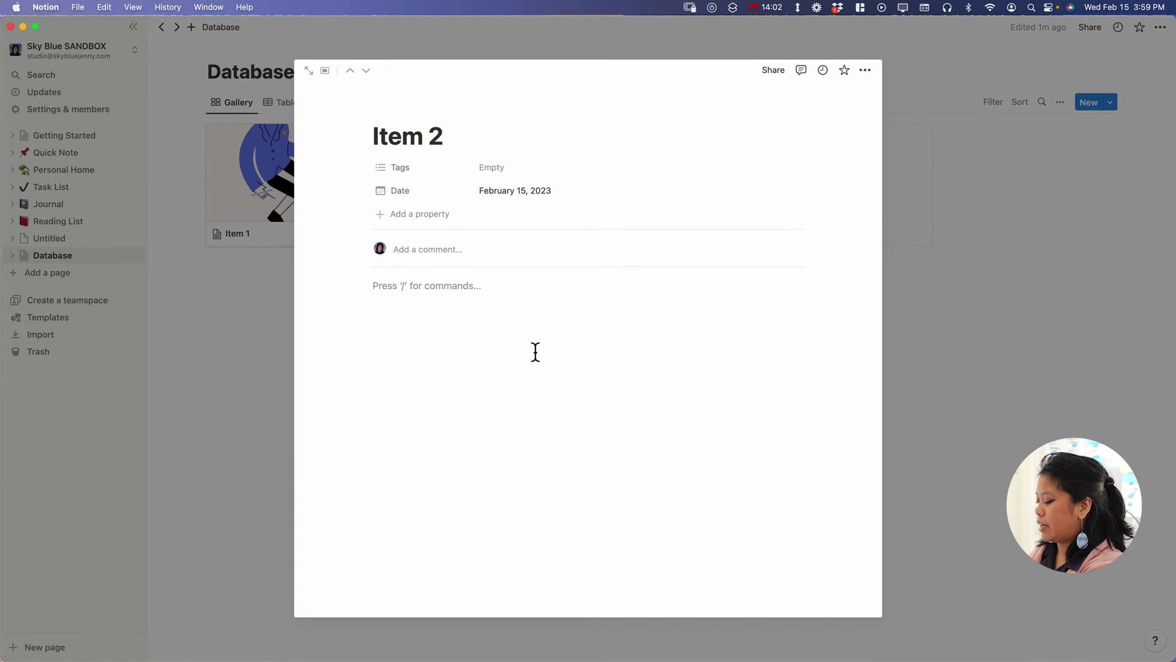
type("# ")
type("Content of Item 2")
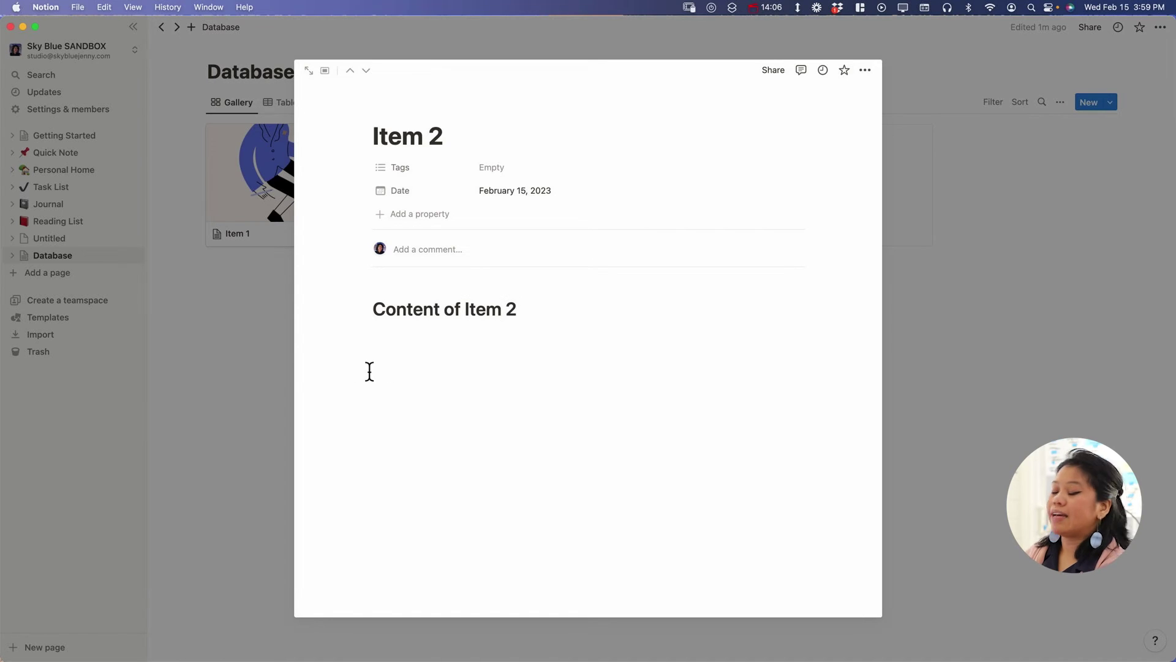
left_click(239, 366)
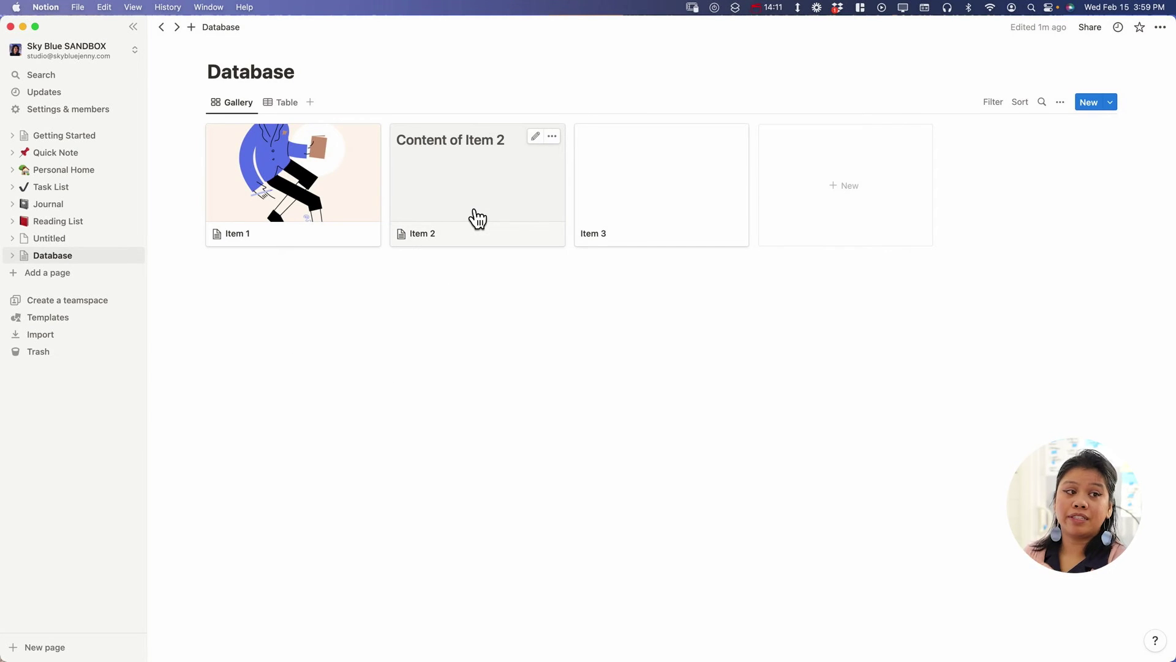
- Drag Item 1's cover image down until the figure's head shows, and save the position
mouse_move(321, 145)
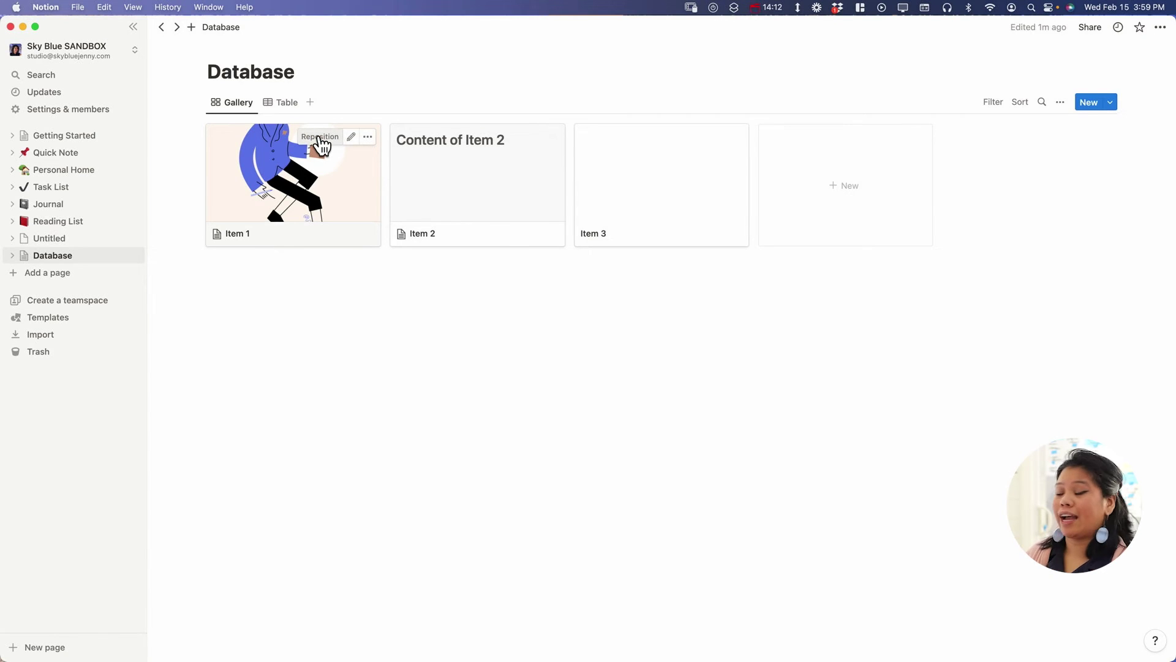
left_click(443, 249)
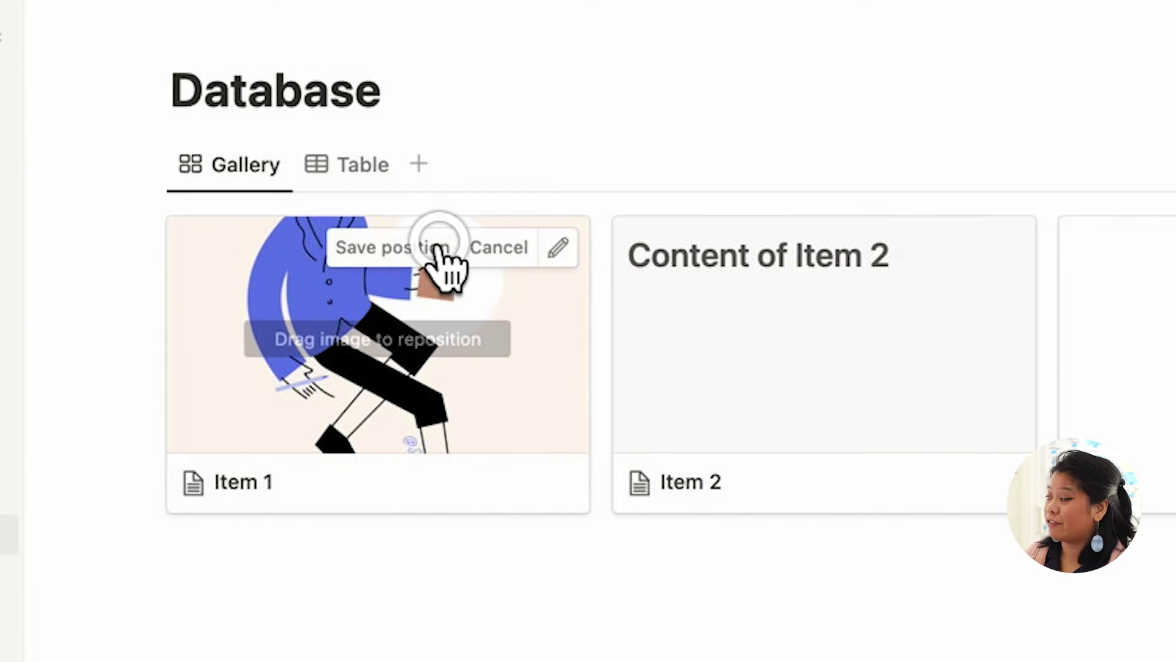
left_click_drag(439, 328, 442, 467)
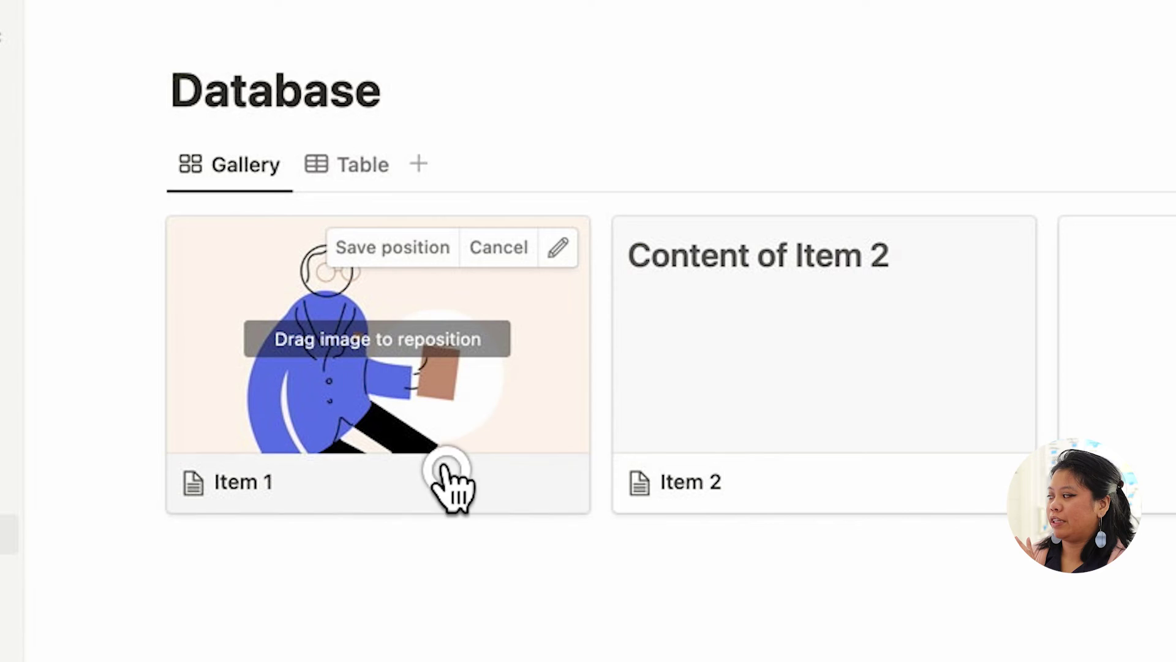
left_click(389, 248)
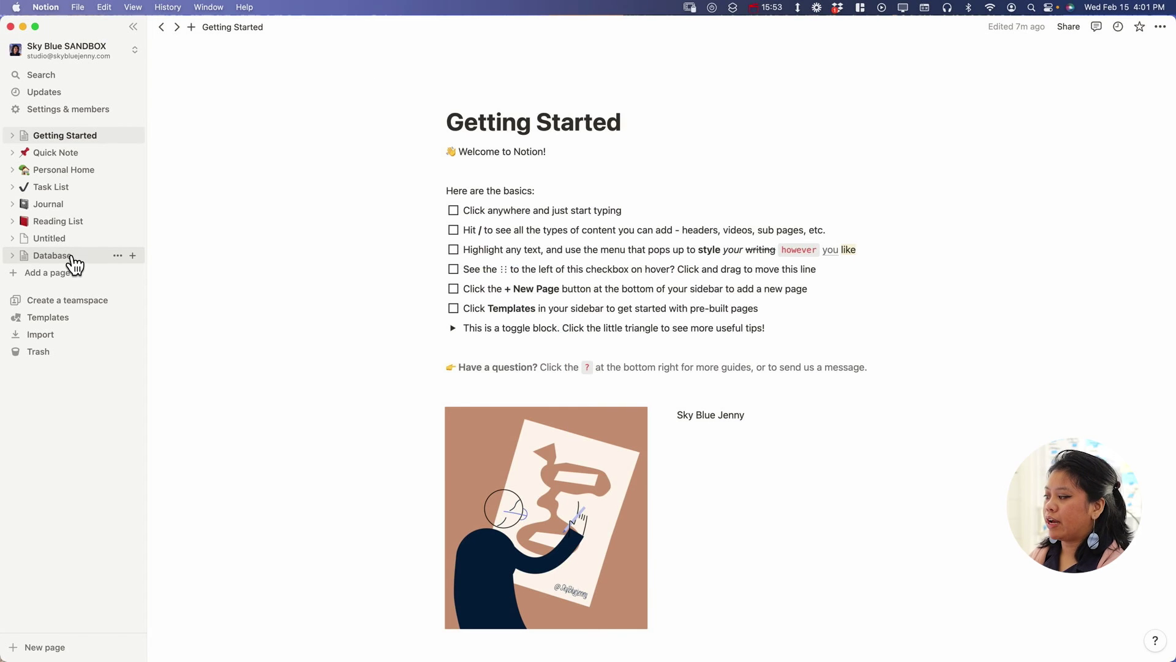
- Drag the Database page into Getting Started just below its title, and check it in the sidebar
left_click_drag(73, 262, 438, 356)
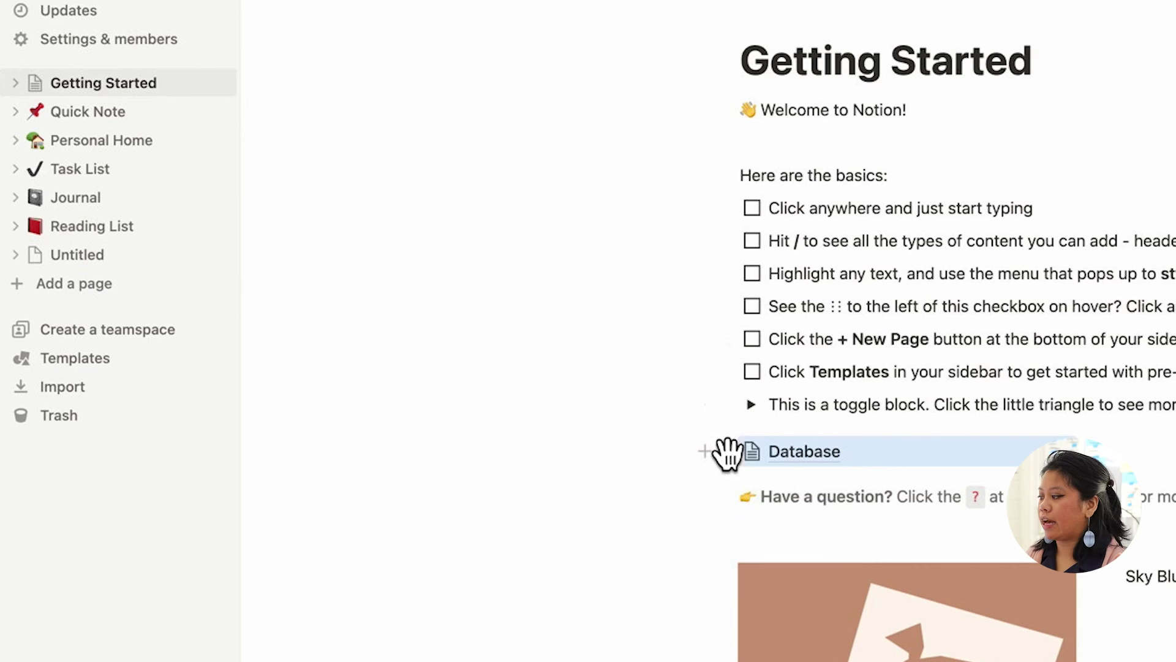
left_click_drag(728, 453, 803, 80)
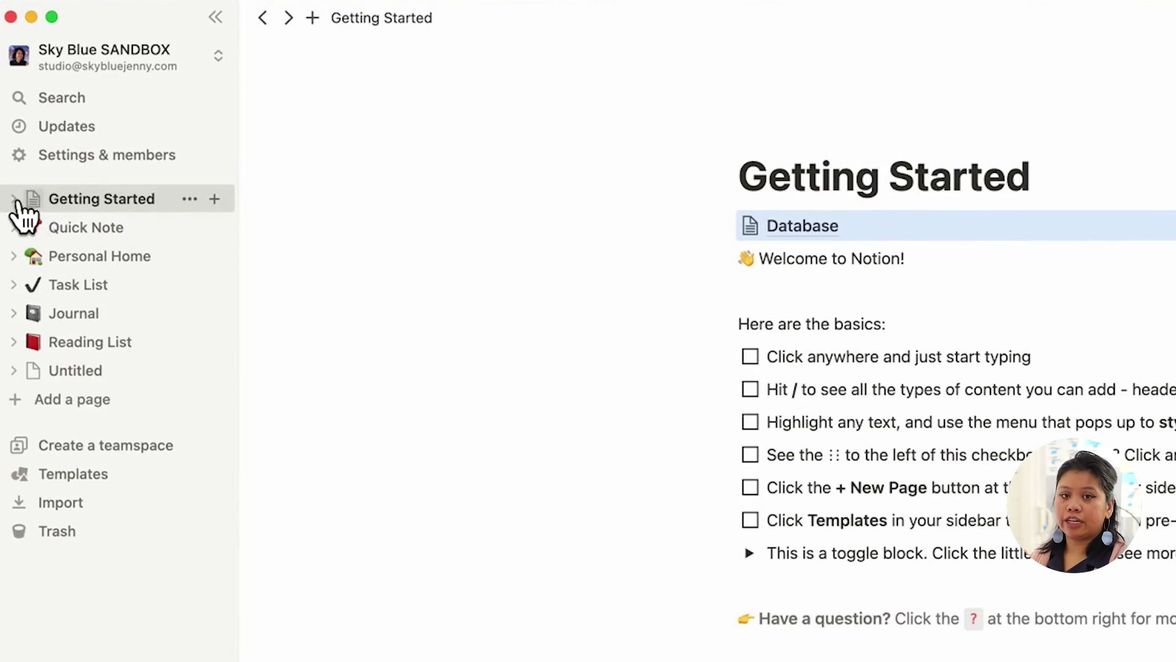
left_click(18, 198)
left_click(68, 229)
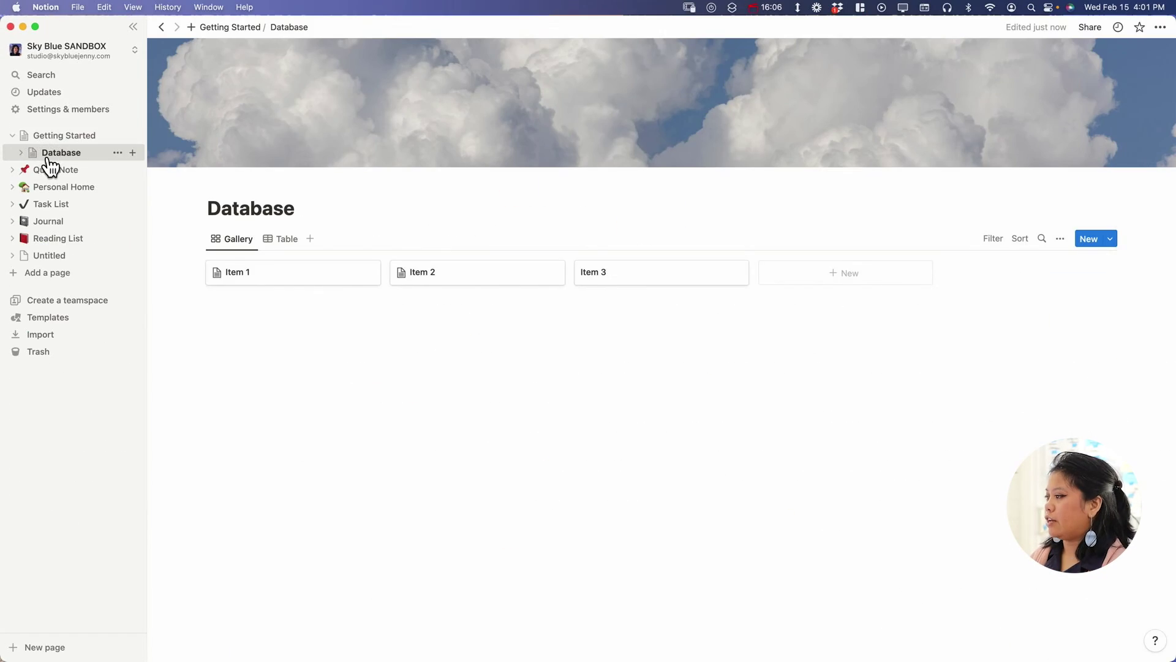
left_click(14, 136)
left_click(46, 136)
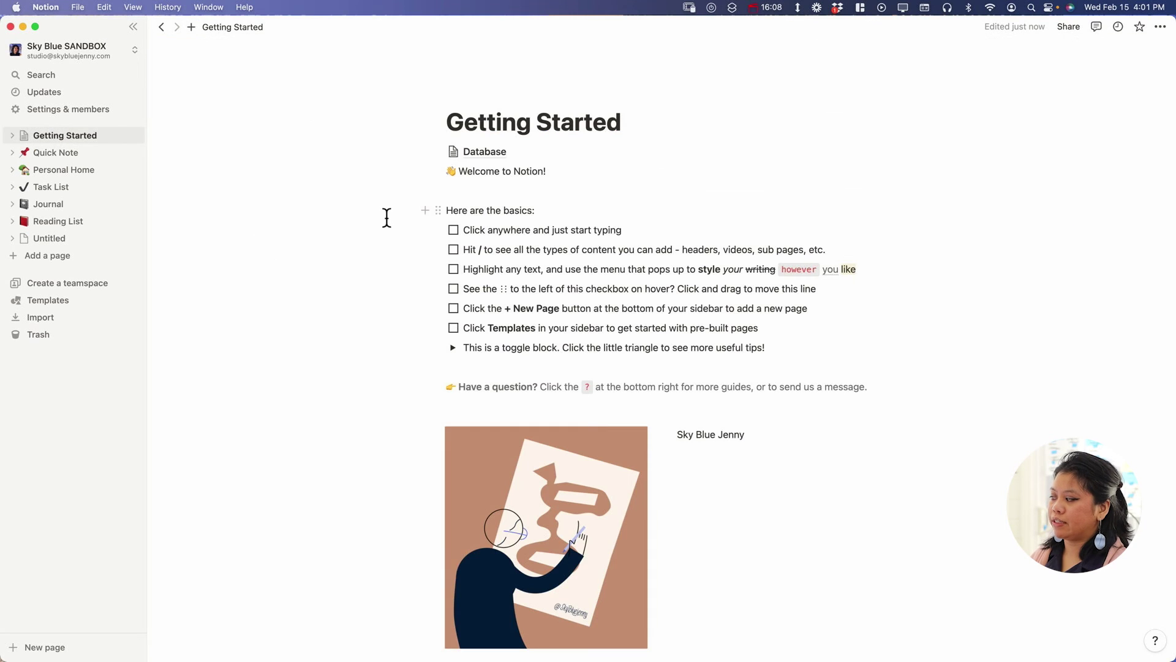
- Convert the Database block under the Getting Started title into an inline database
left_click(437, 151)
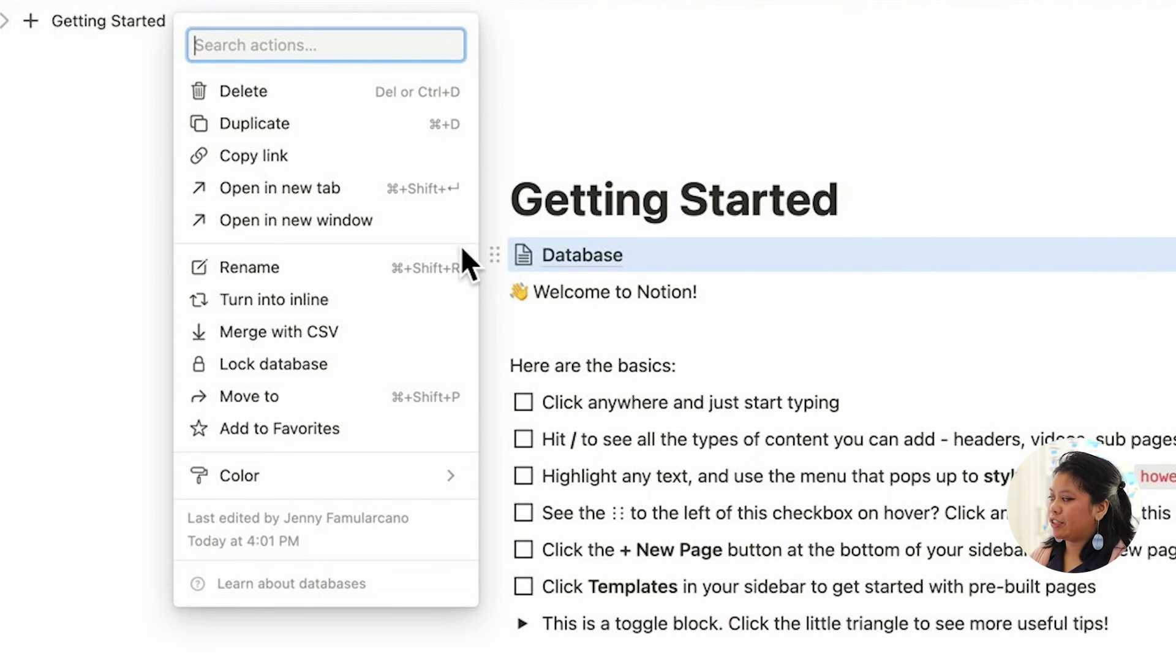
left_click(295, 310)
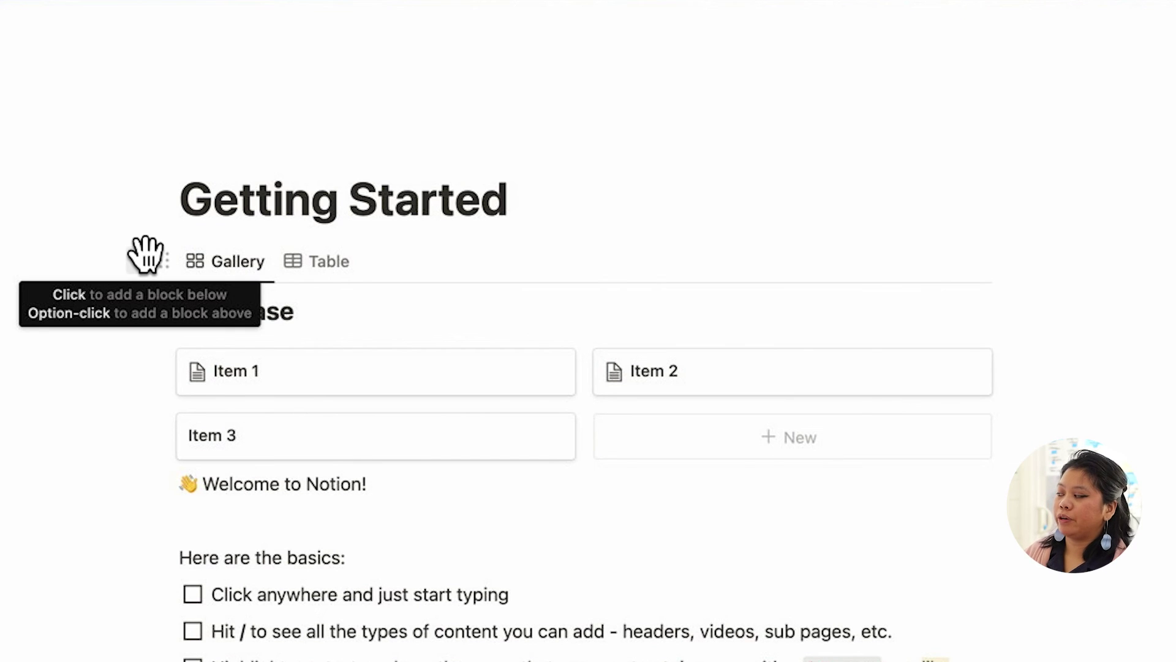
left_click(147, 257)
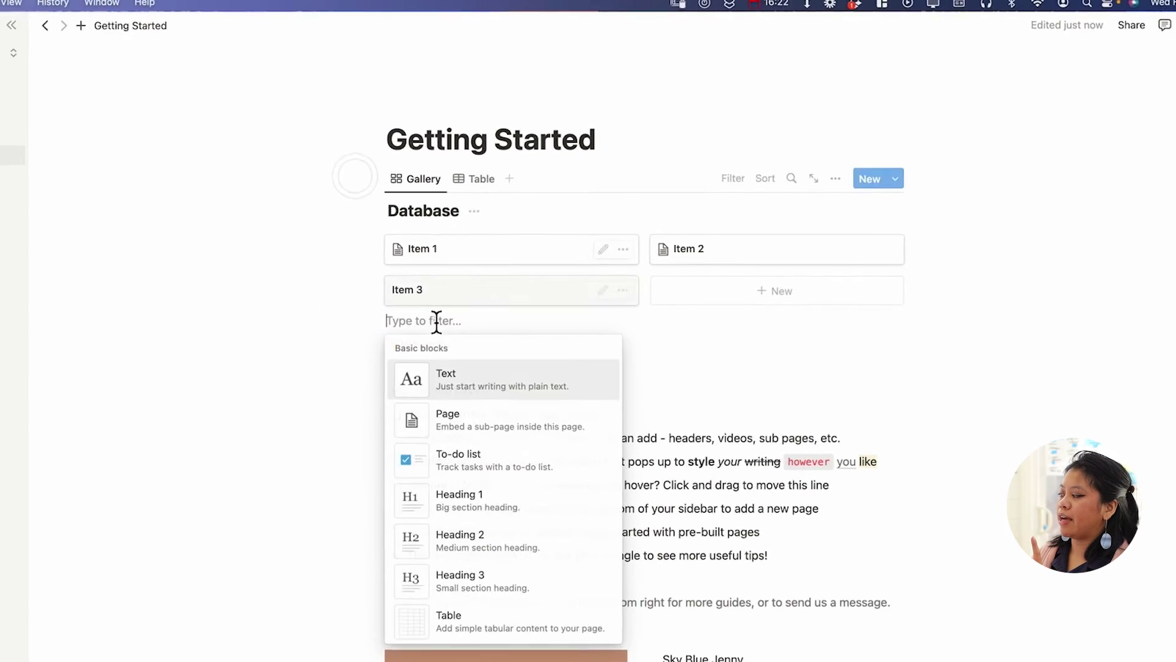
key("Escape")
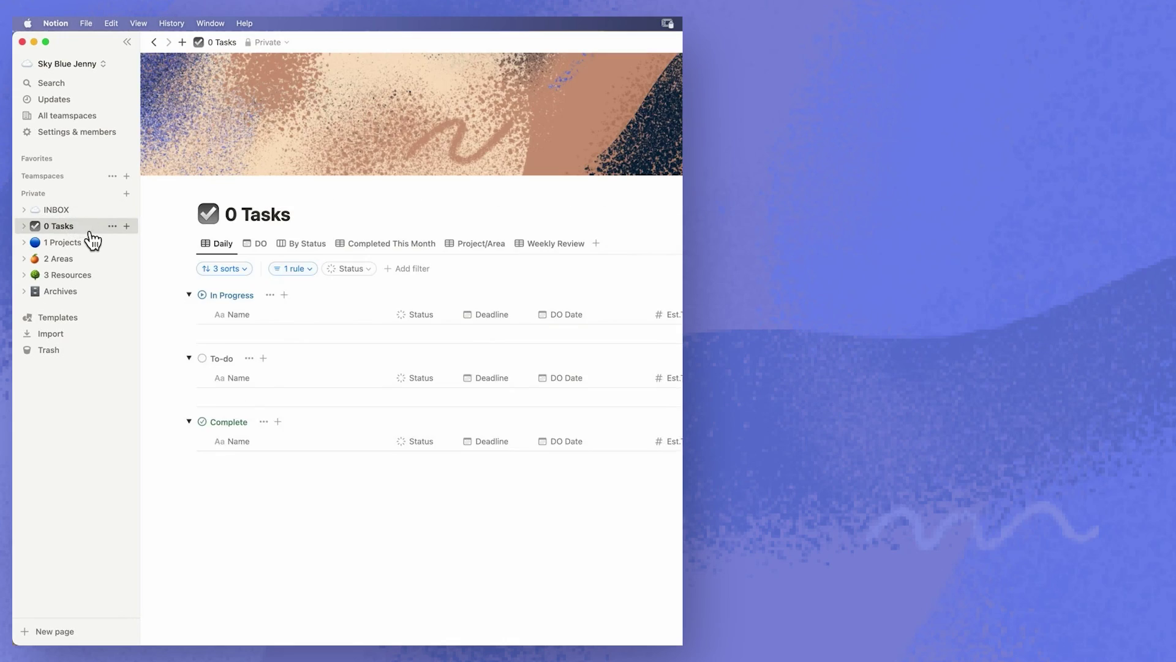
- Open the Design R1 roadmap entry in side peek beside the project's Roadmap table
scroll(313, 300, "down", 1)
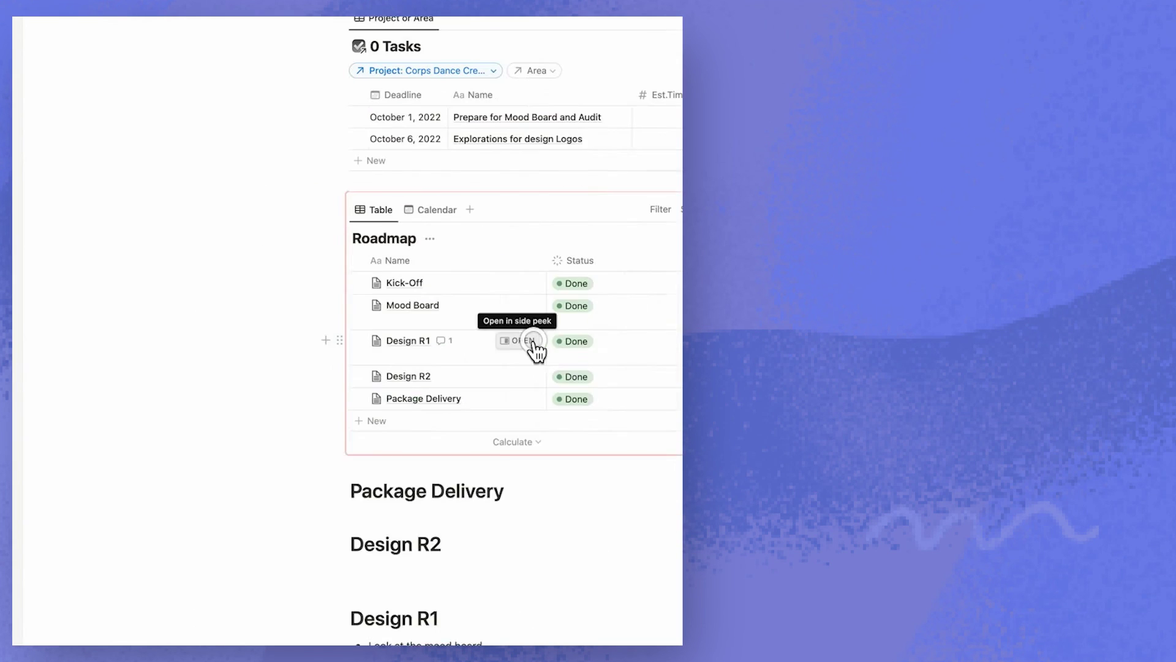
left_click(532, 340)
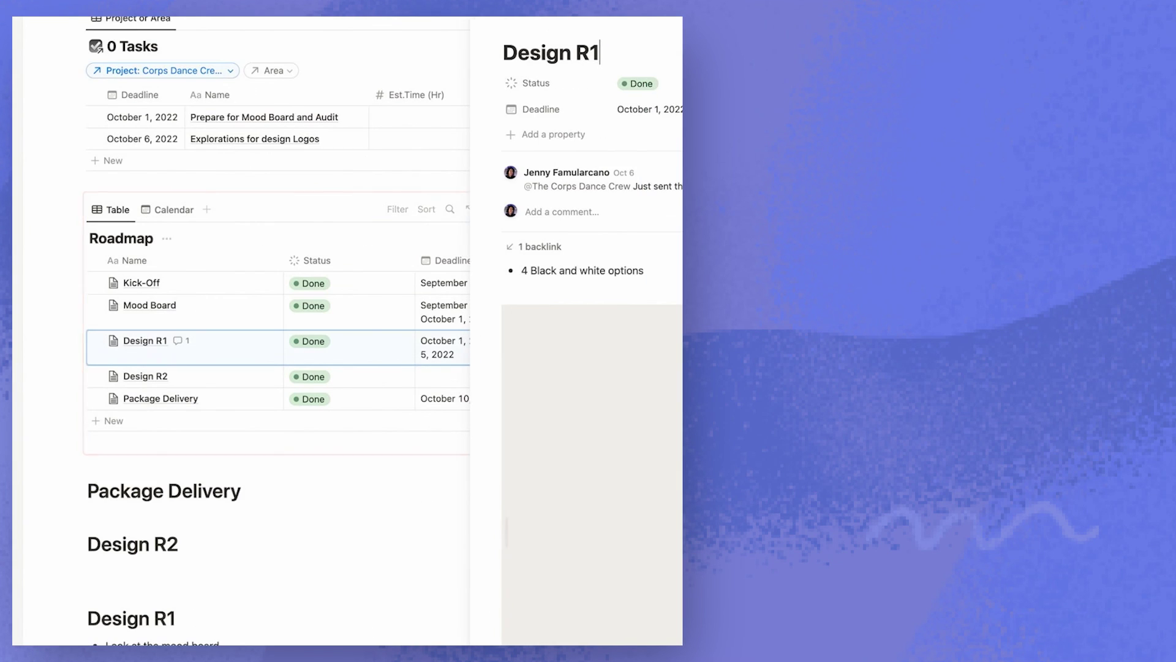